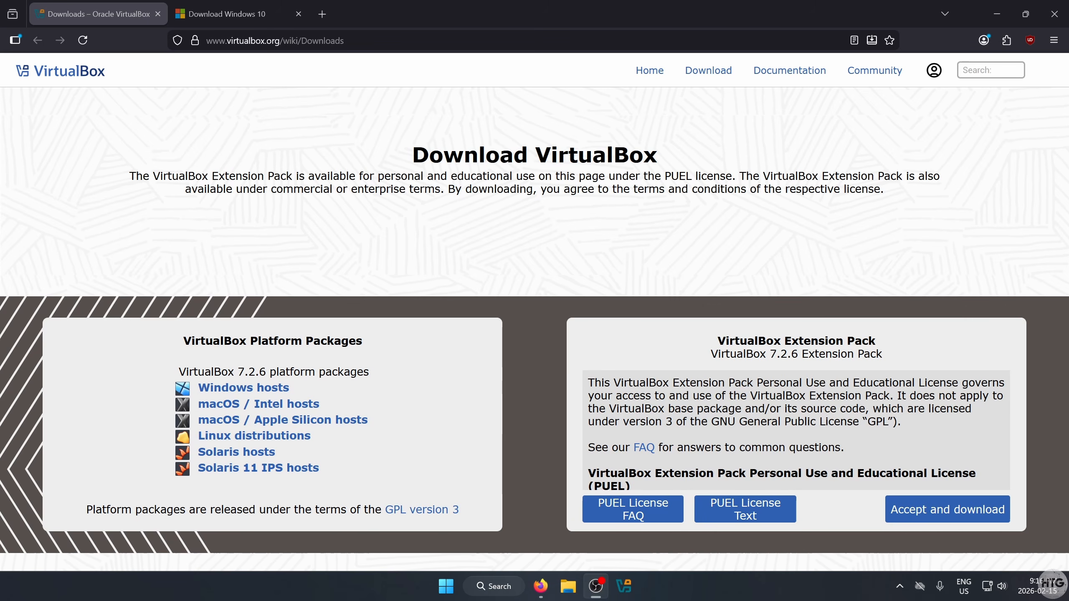
- Scroll down the VirtualBox downloads page, then move to the Download Windows 10 page
scroll(461, 407, down, 5)
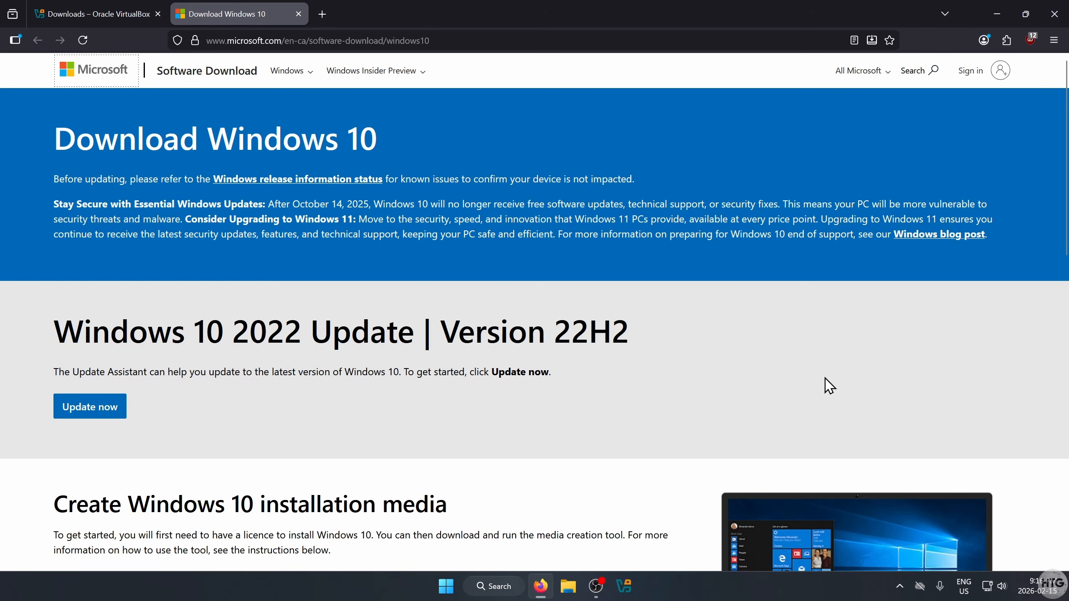
- Download MediaCreationTool_22H2.exe from the Create Windows 10 installation media section and save it to the Desktop
scroll(776, 365, down, 5)
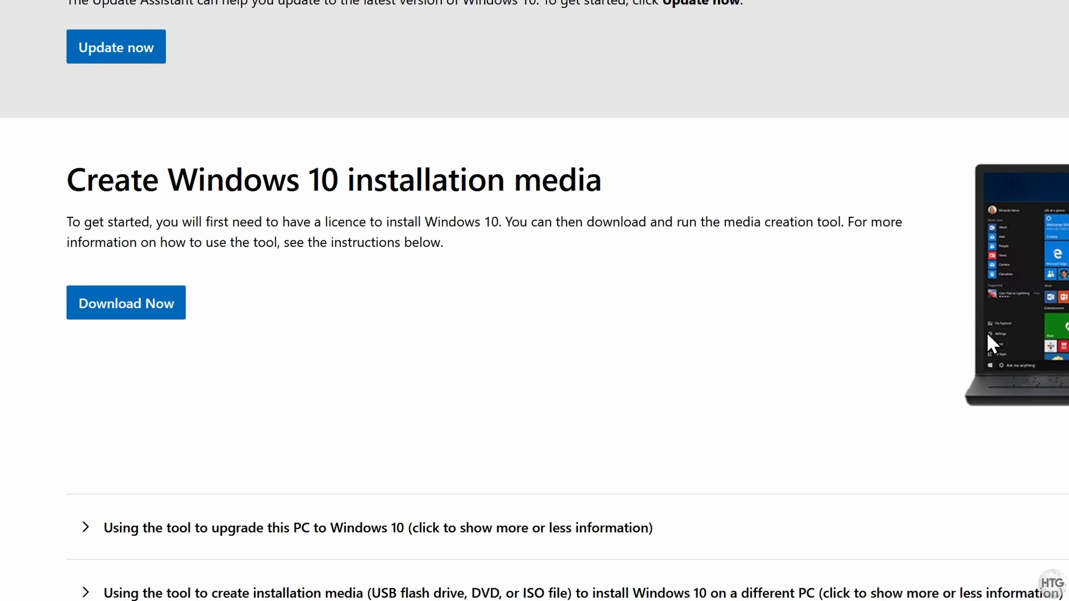
click(131, 317)
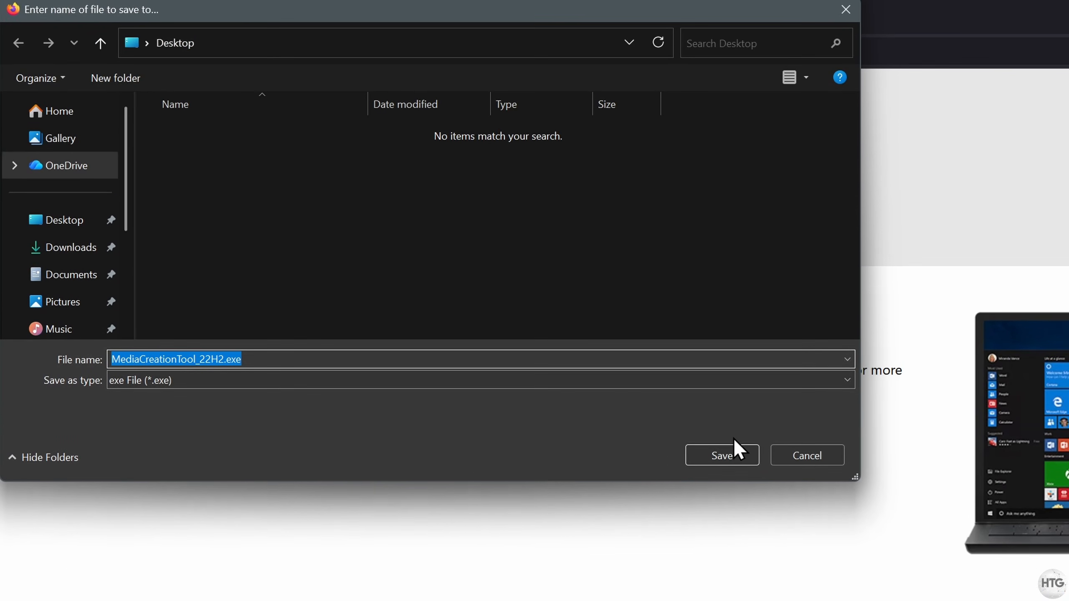
click(747, 330)
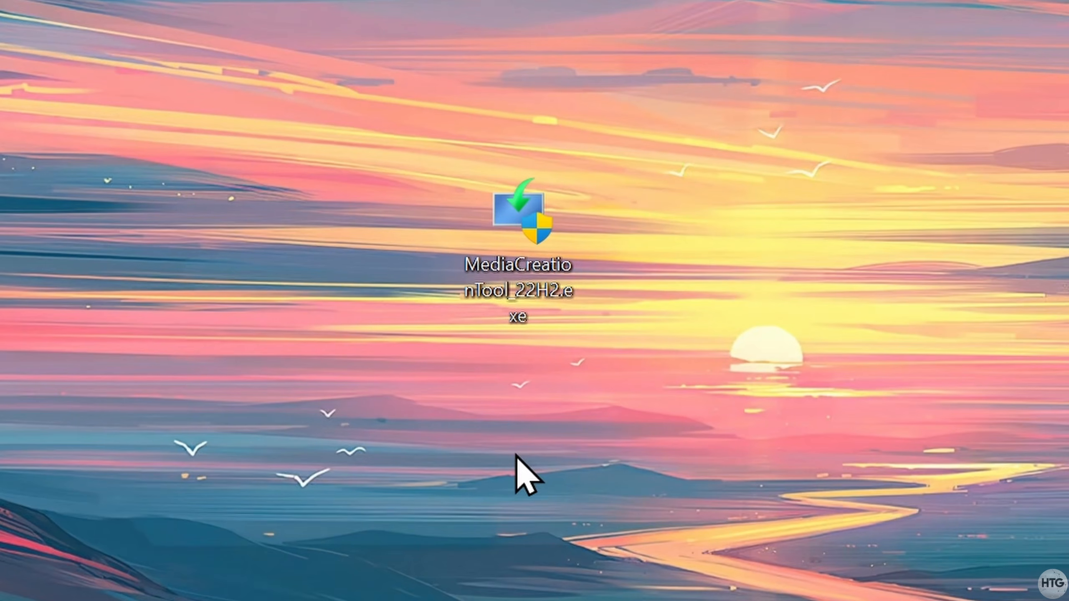
- Launch the media creation tool, accept the license, and choose to create installation media for another PC
double_click(517, 297)
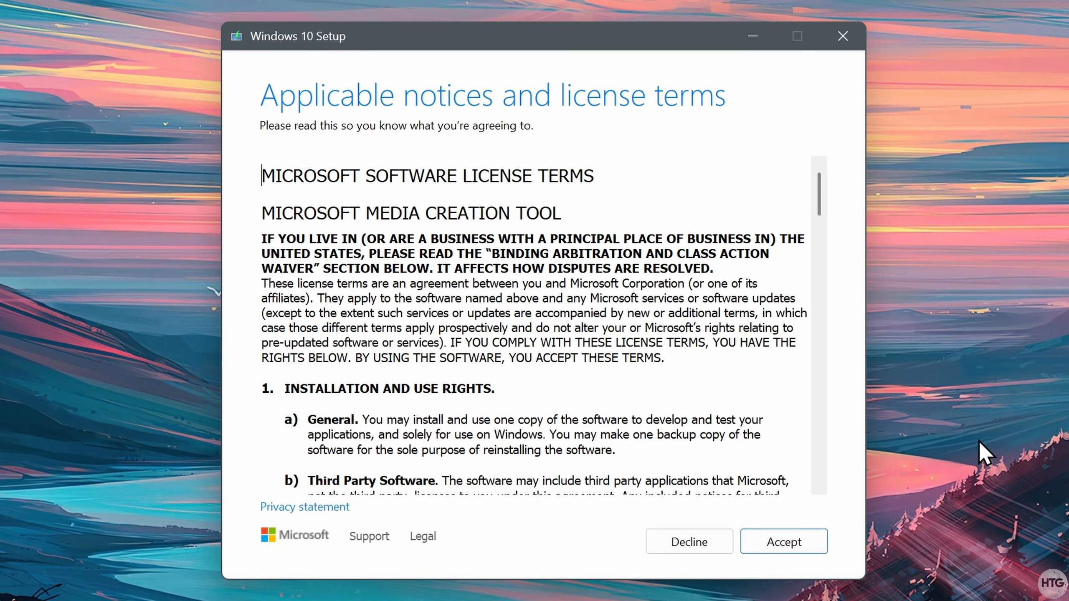
click(819, 548)
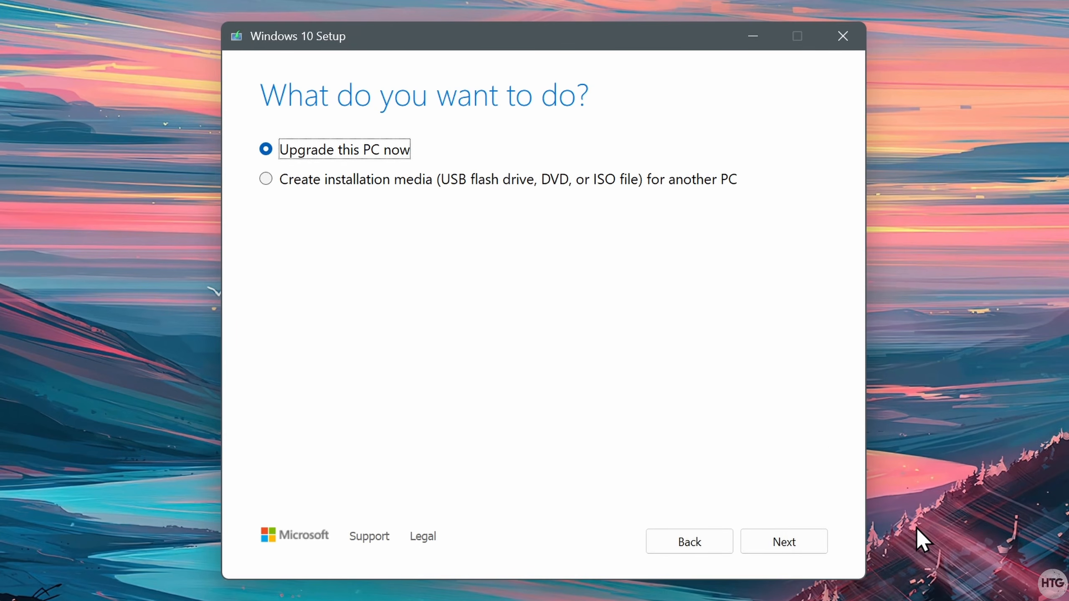
click(372, 188)
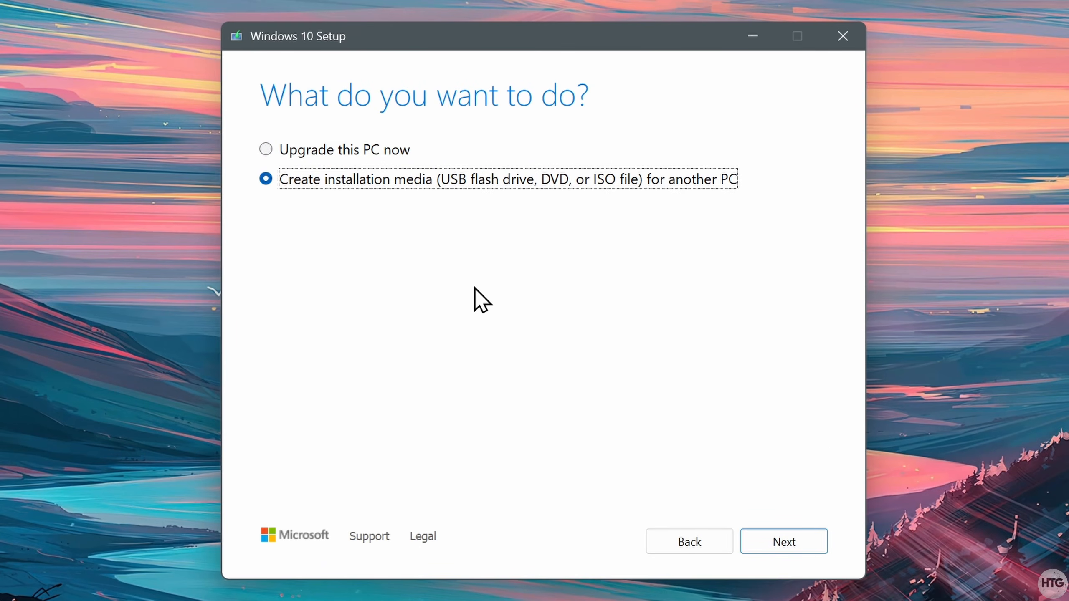
click(816, 542)
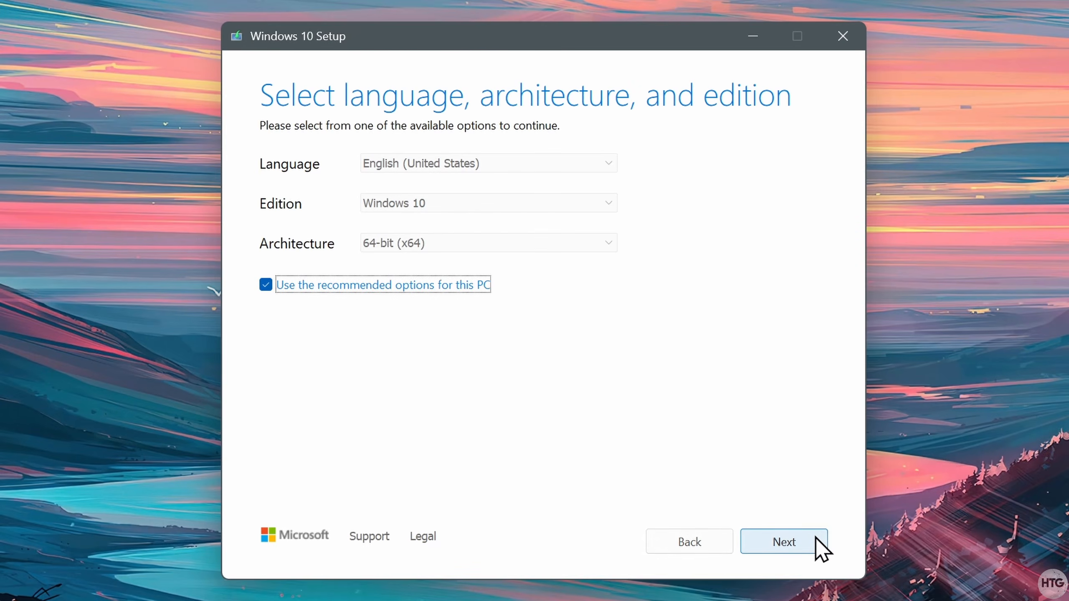
- Drop the recommended options and keep English (United States), Windows 10, 64-bit (x64)
click(266, 285)
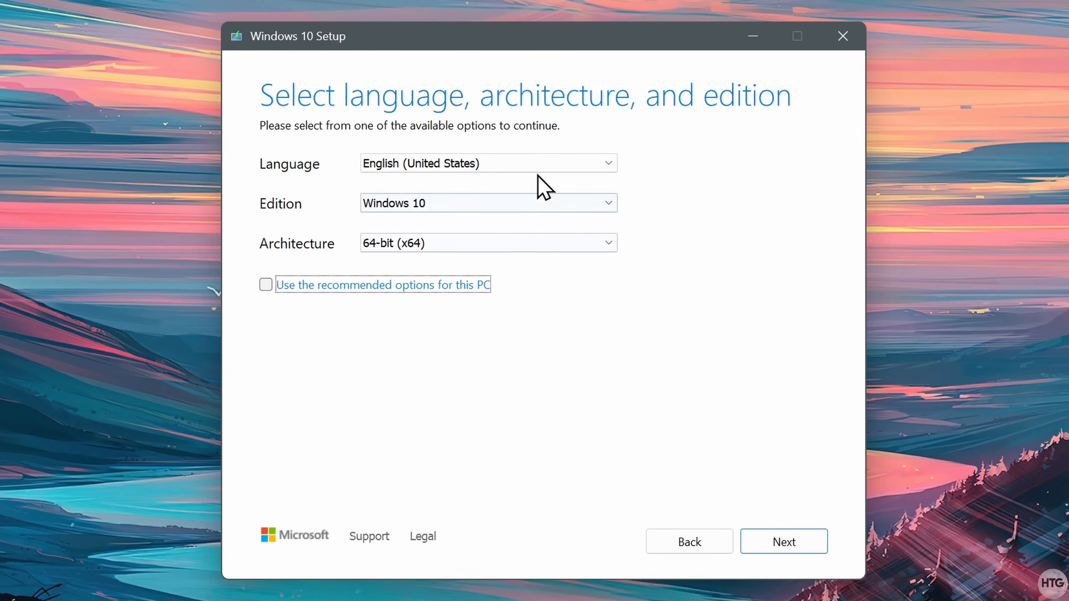
click(549, 164)
click(550, 164)
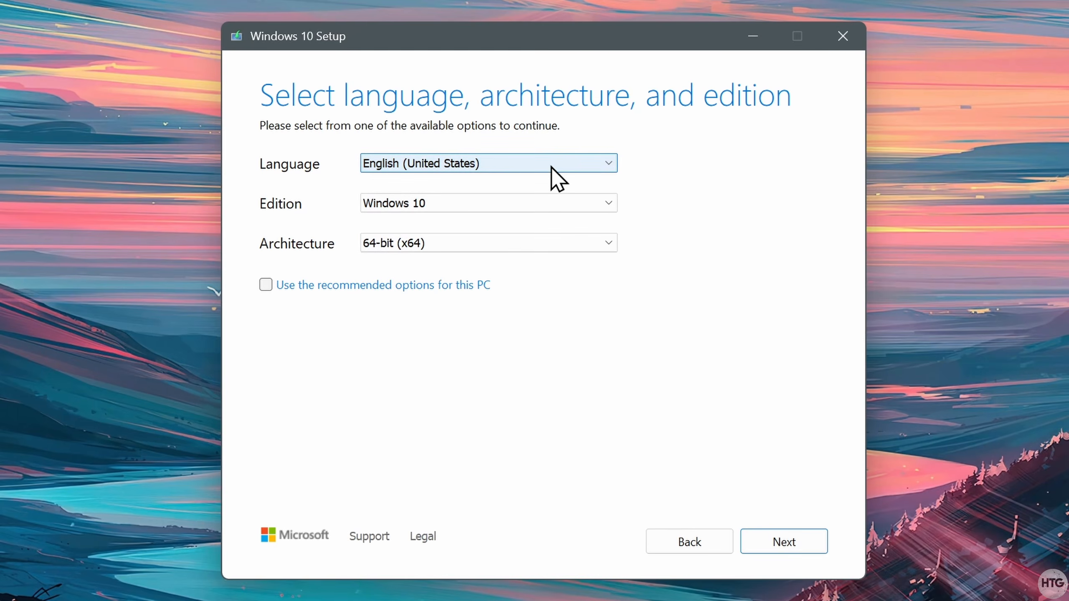
click(606, 242)
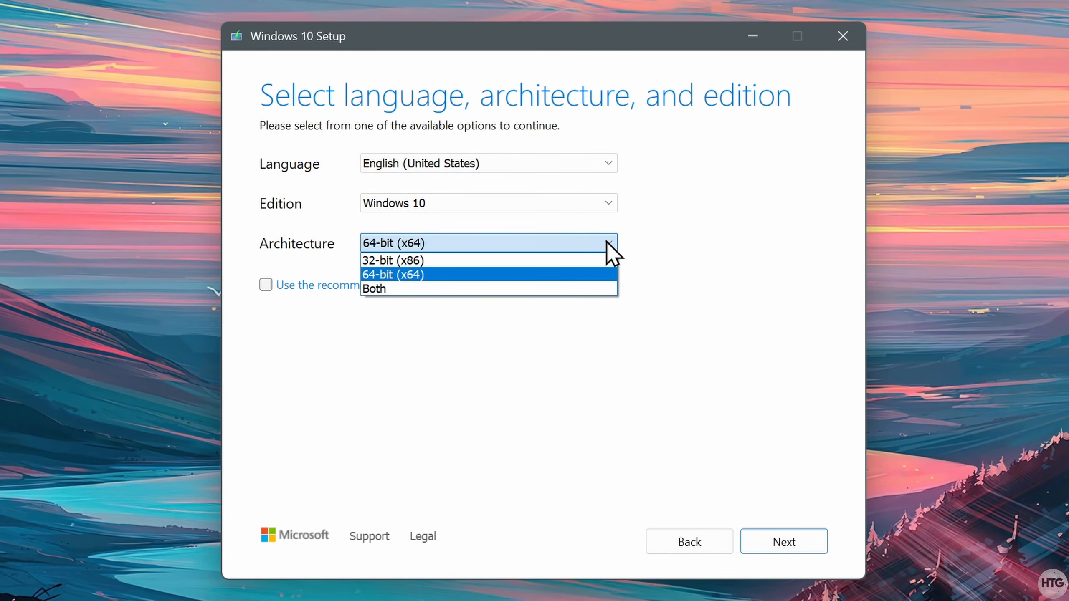
click(578, 277)
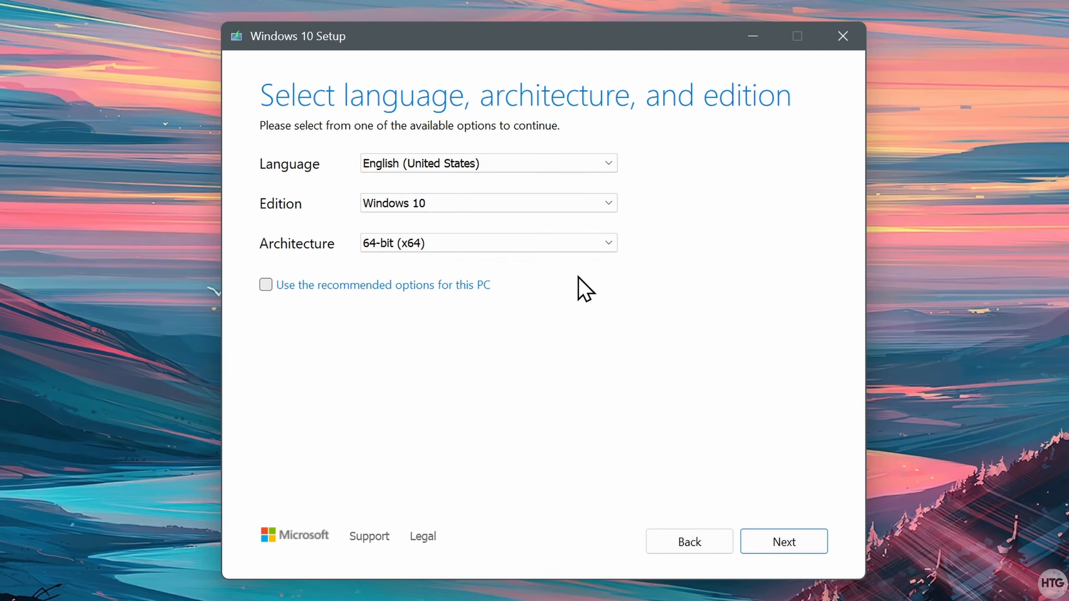
click(810, 543)
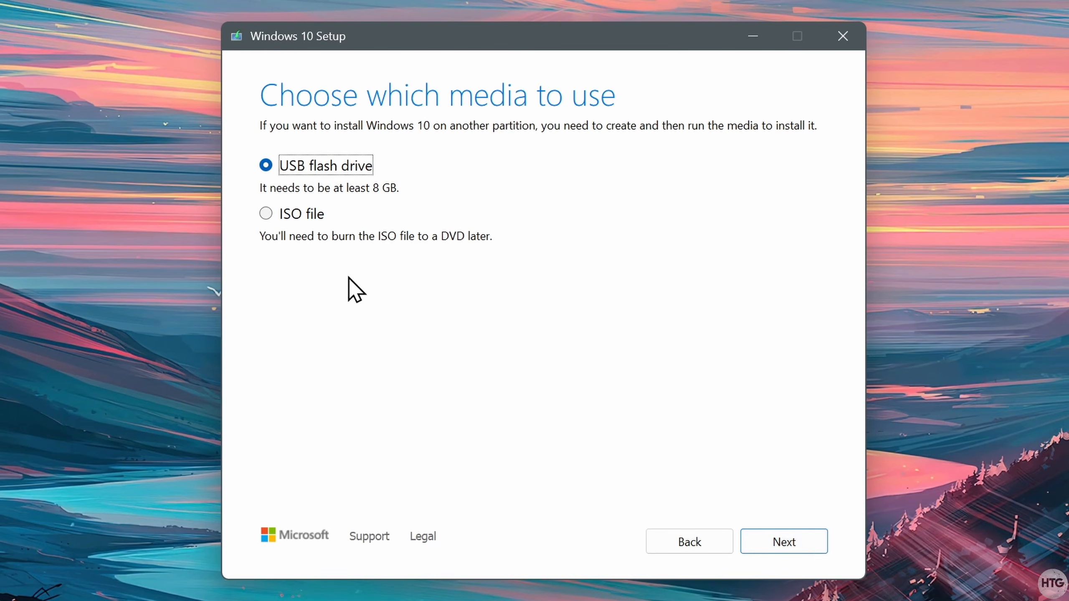
- Build the media as Windows.iso on the Desktop and finish setup
click(271, 213)
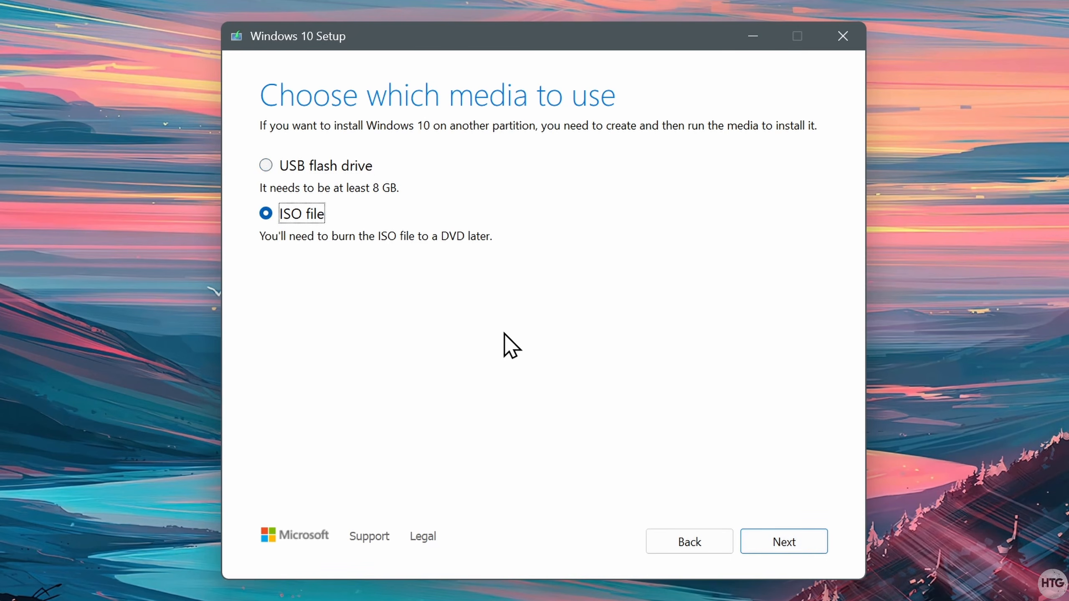
click(815, 542)
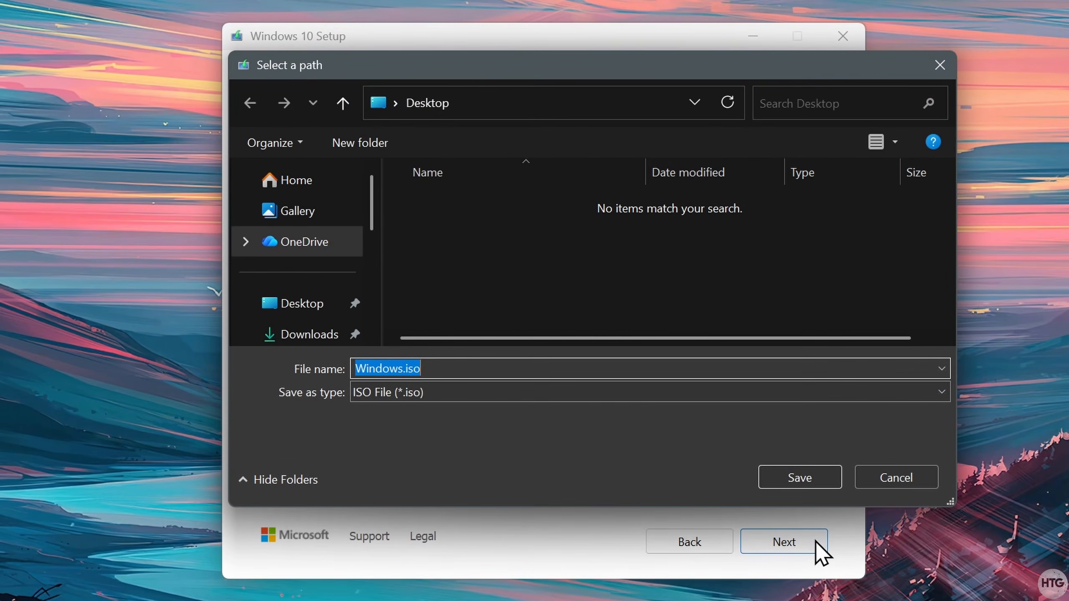
click(823, 481)
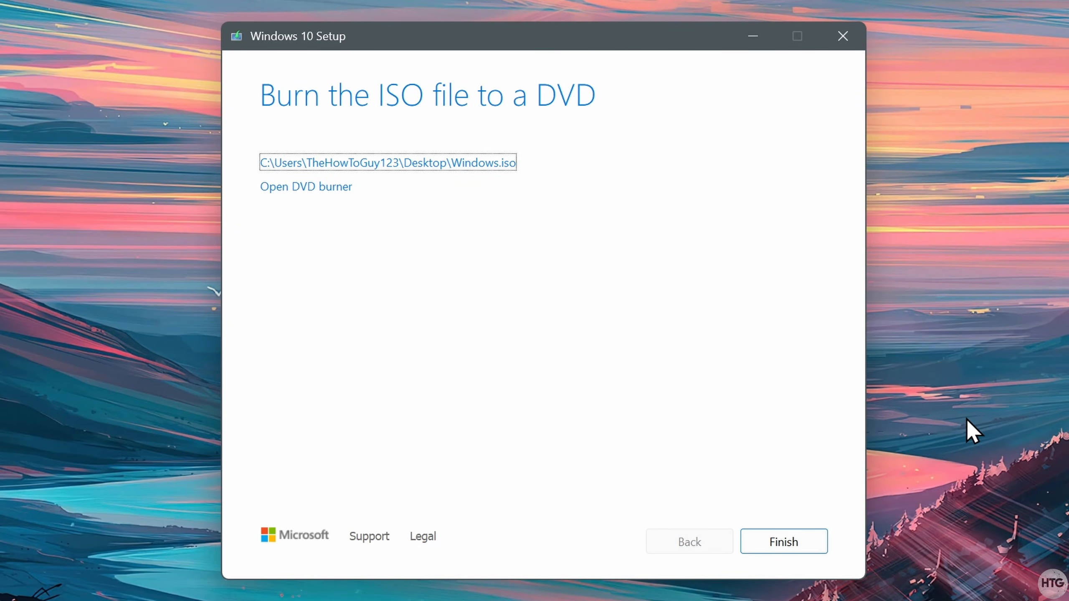
click(801, 549)
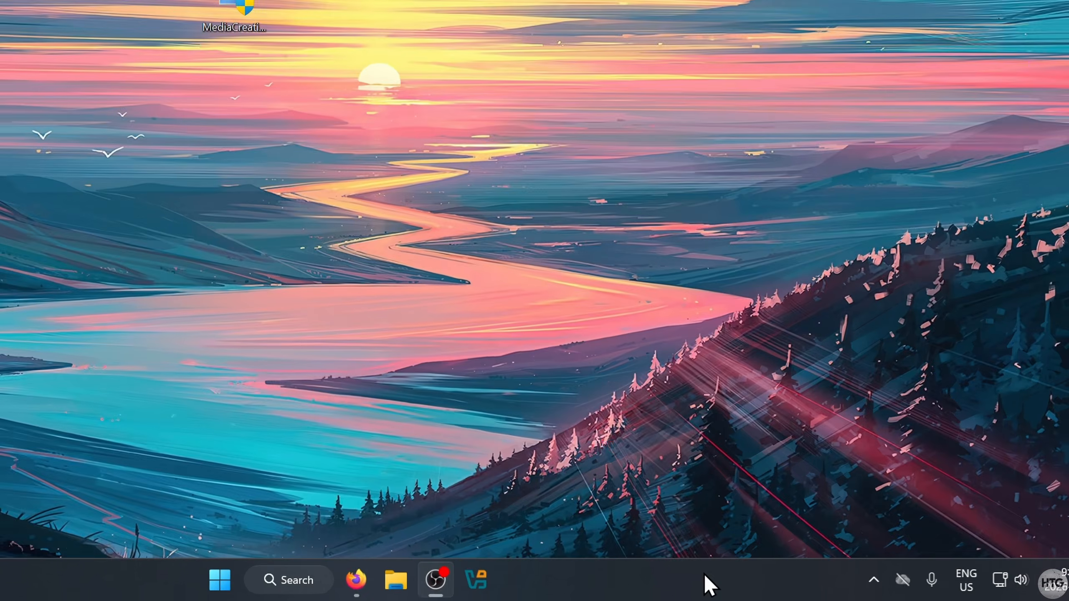
- Open Task Manager from the taskbar and check CPU virtualization on the Performance tab
right_click(782, 589)
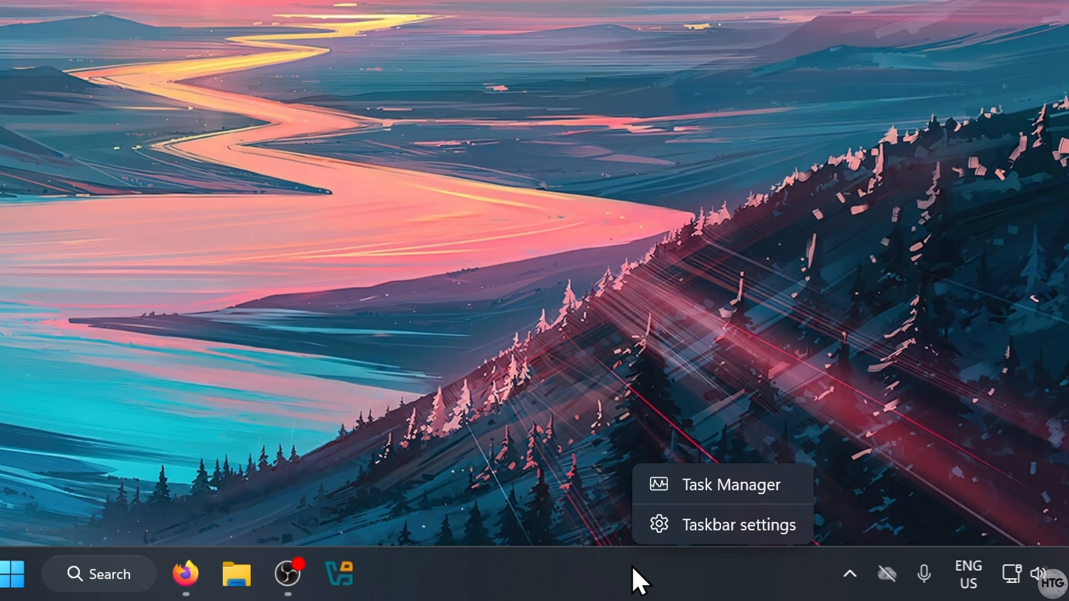
click(783, 485)
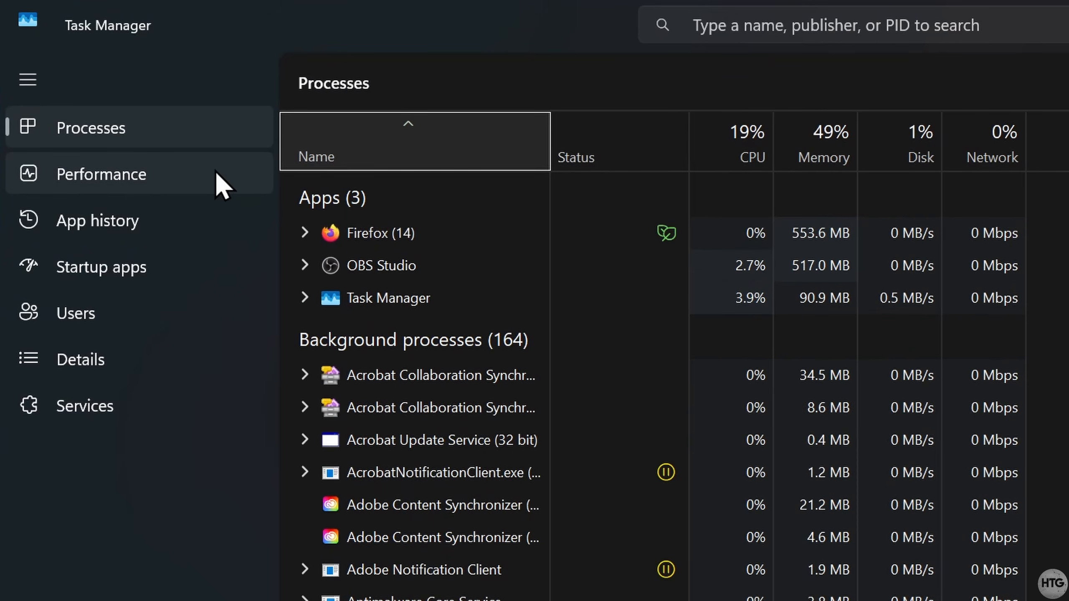
click(199, 169)
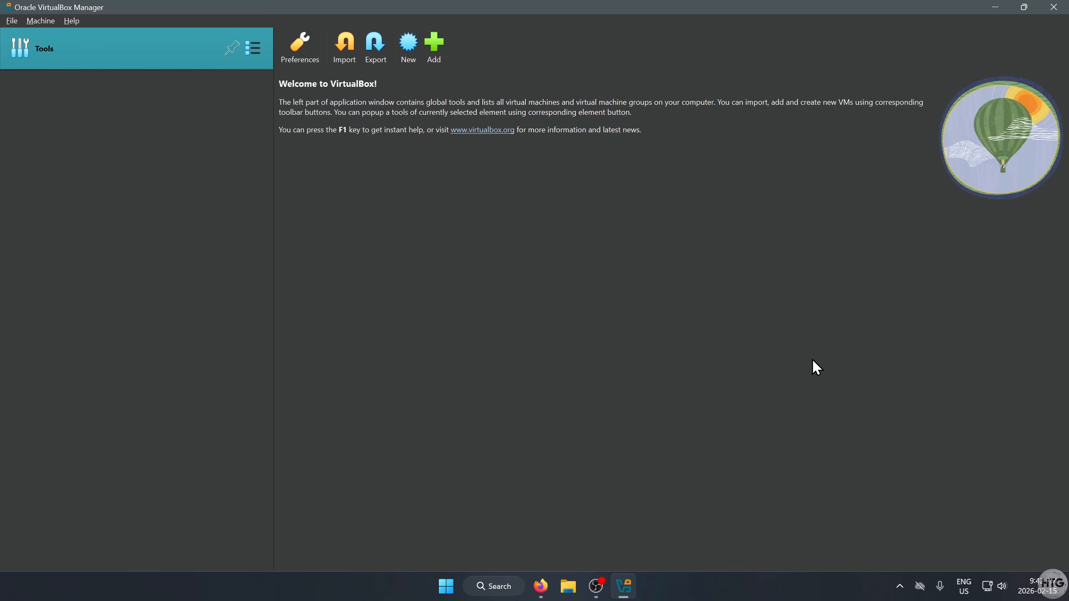
- Start a new VM named 'Windows 10 Tutorial' in the default VirtualBox VMs folder
click(408, 59)
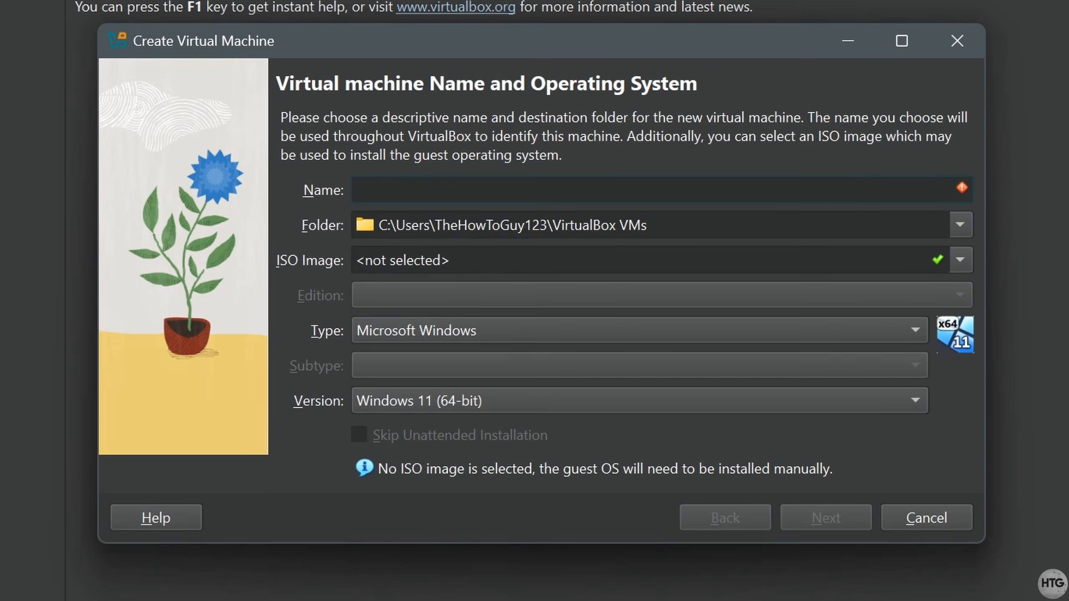
text(Windows 10 T)
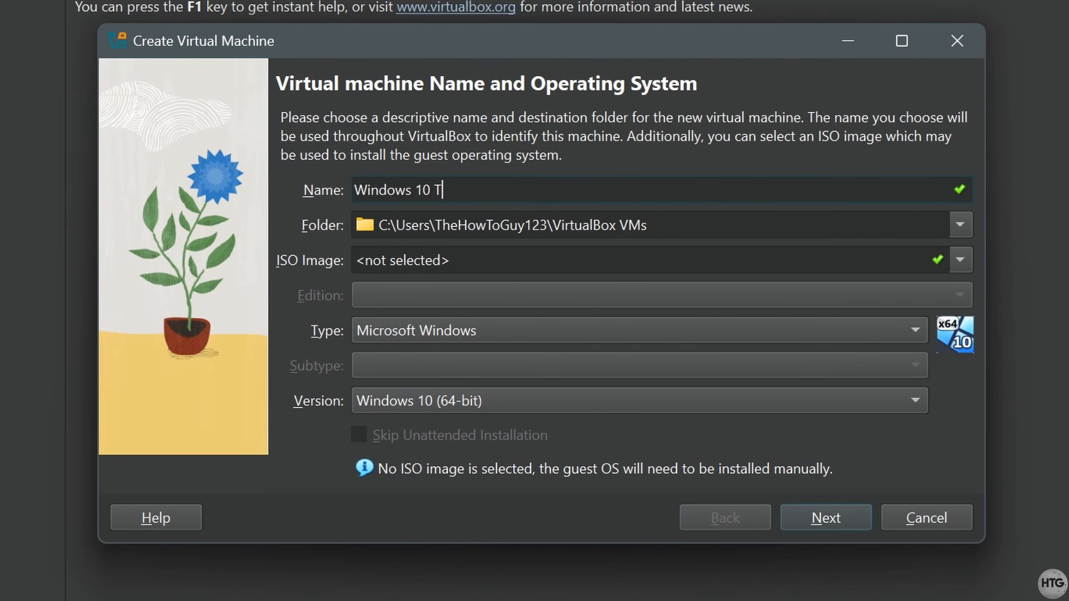
text(utorial)
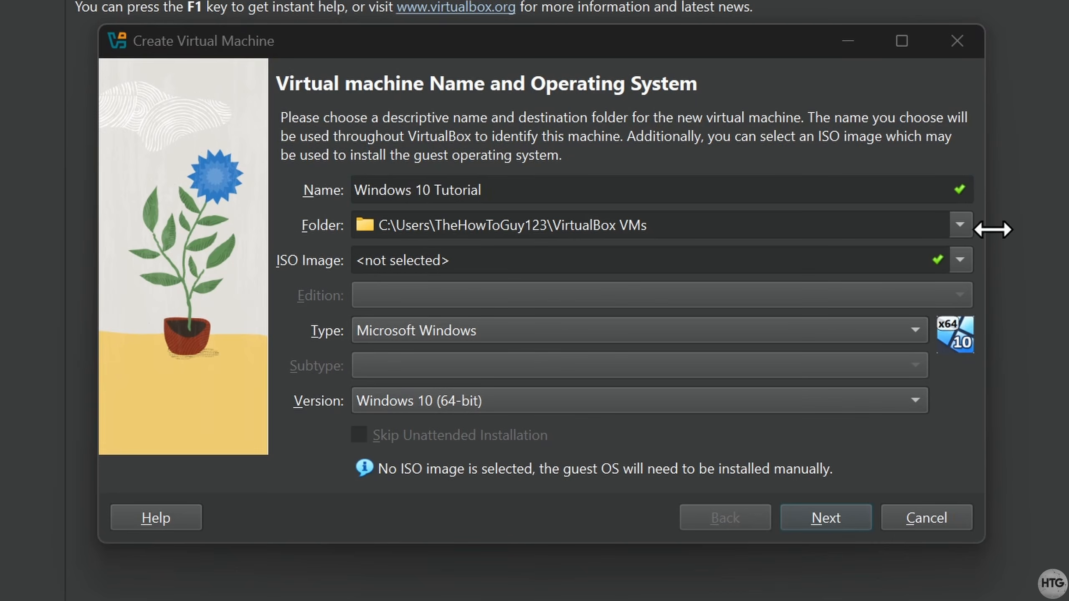
click(981, 216)
click(960, 225)
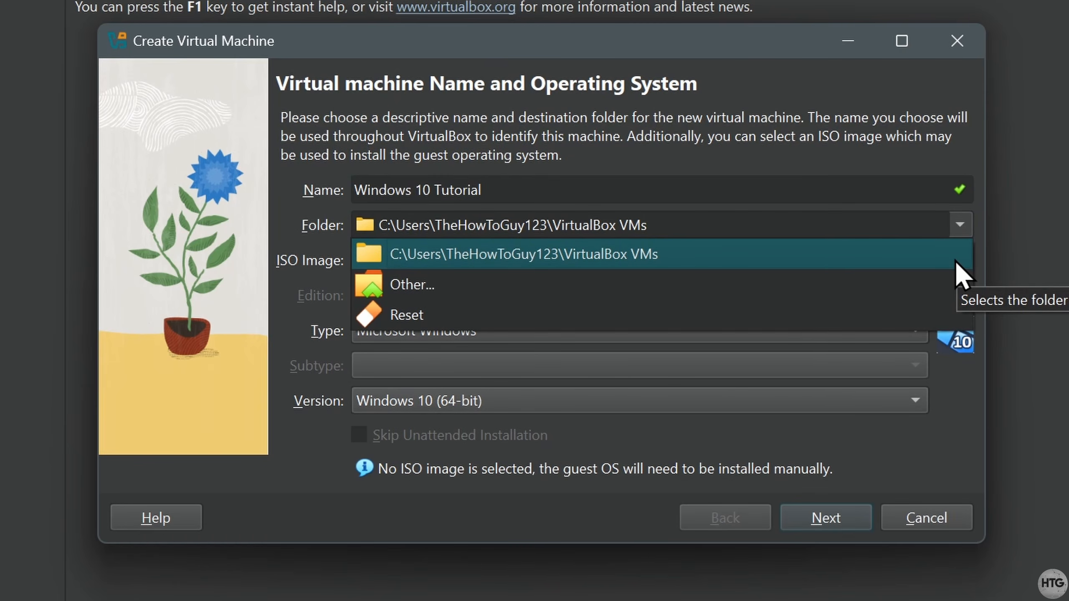
click(956, 261)
- Use Windows.iso from the Desktop as the ISO image and skip unattended installation
click(958, 261)
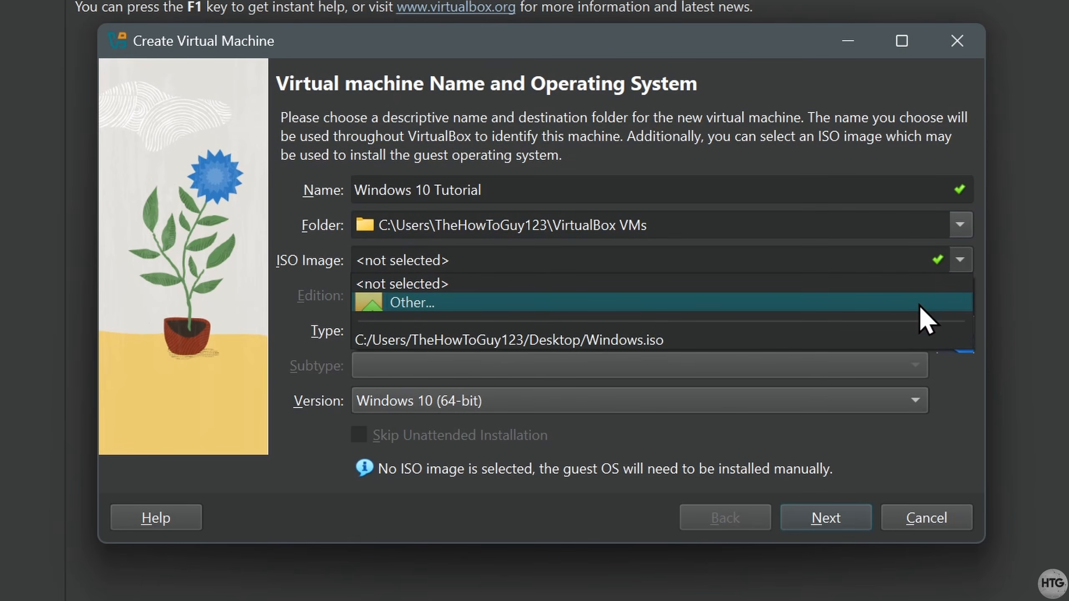
click(918, 305)
click(524, 233)
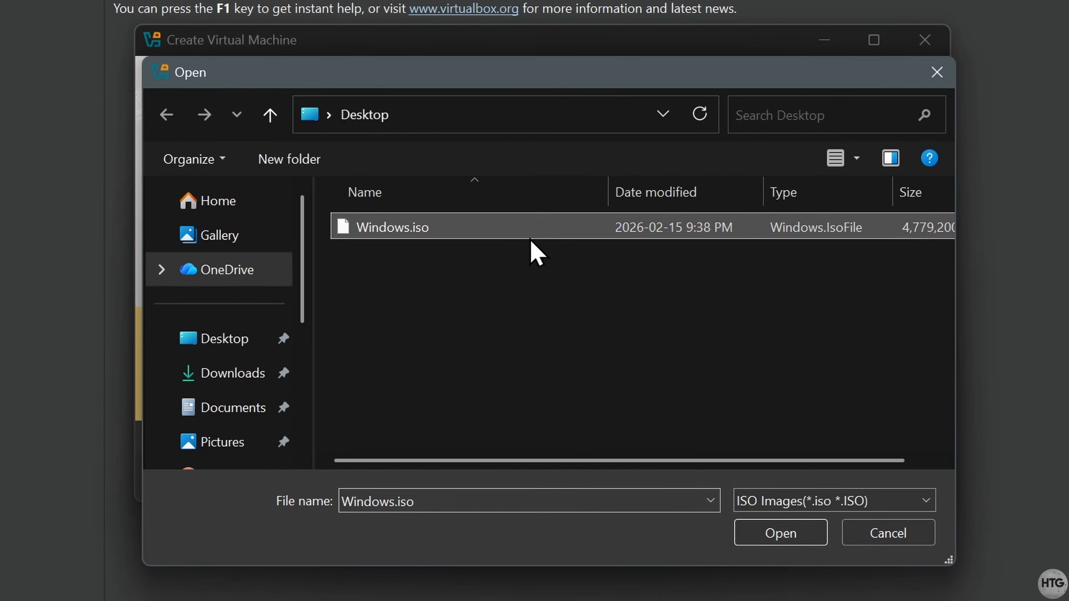
click(816, 536)
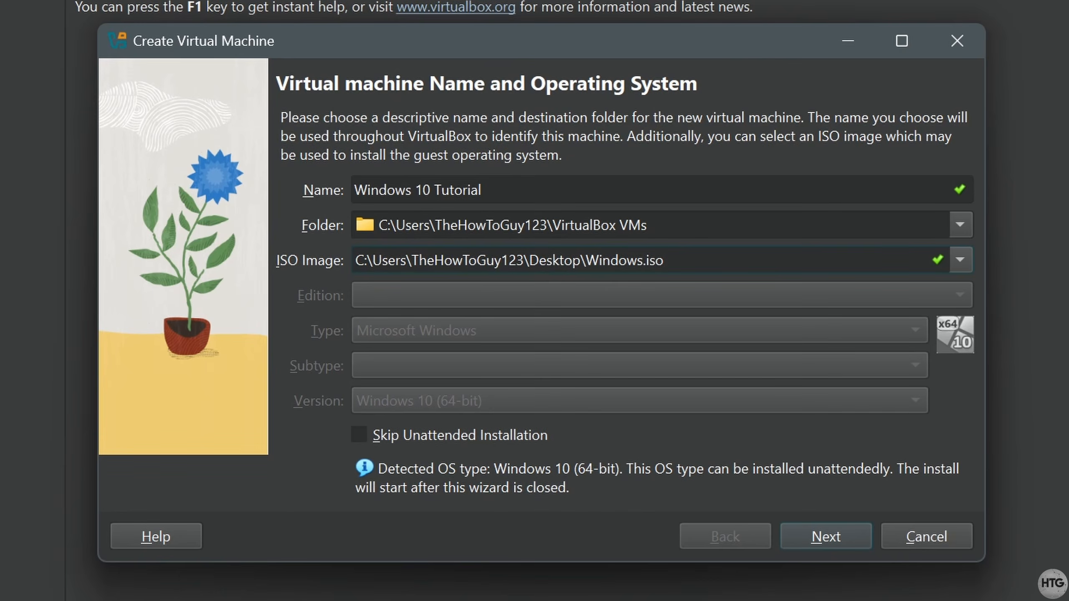
click(363, 435)
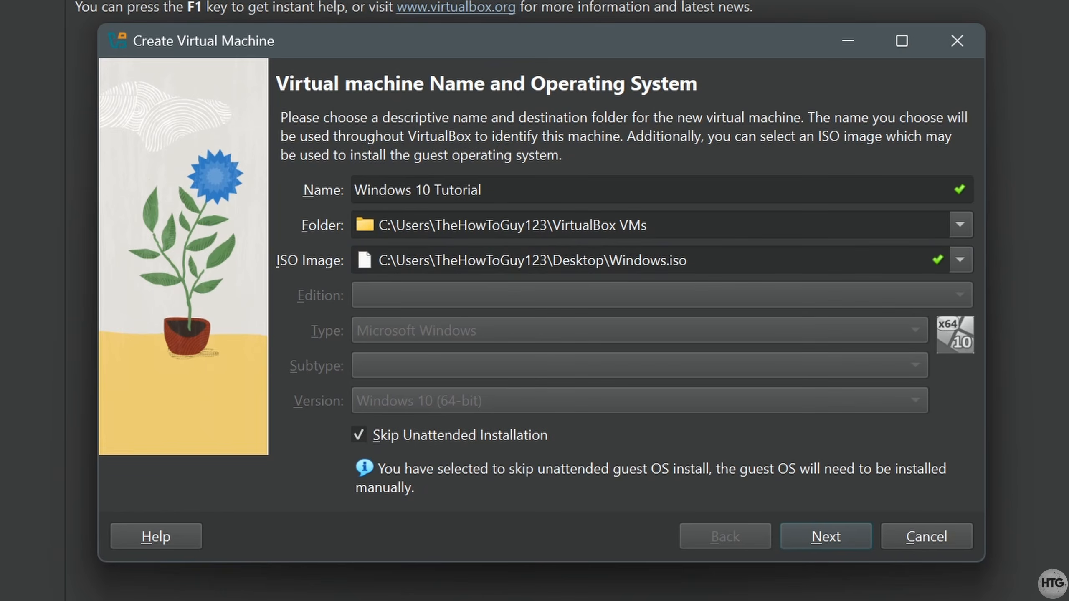
click(865, 543)
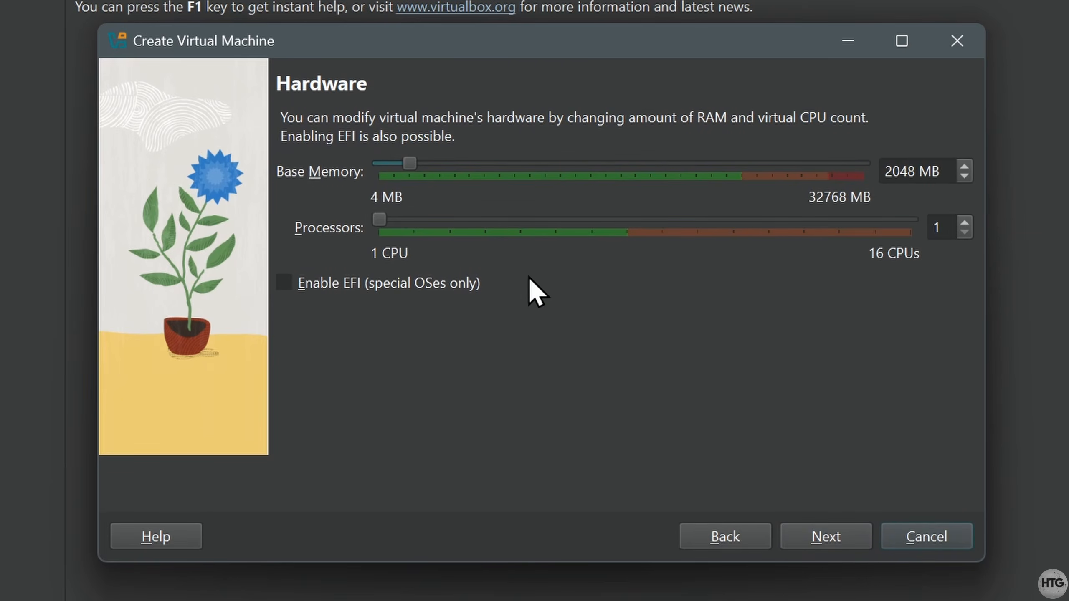
- Give the VM 4096 MB base memory and 2 processors
drag(414, 166, 441, 169)
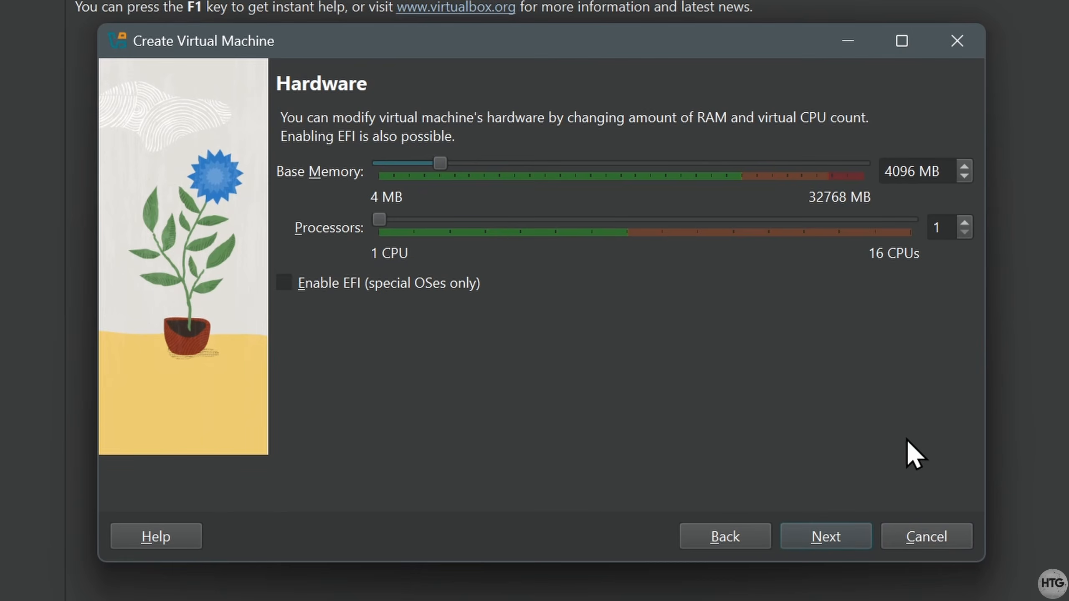
drag(381, 219, 414, 224)
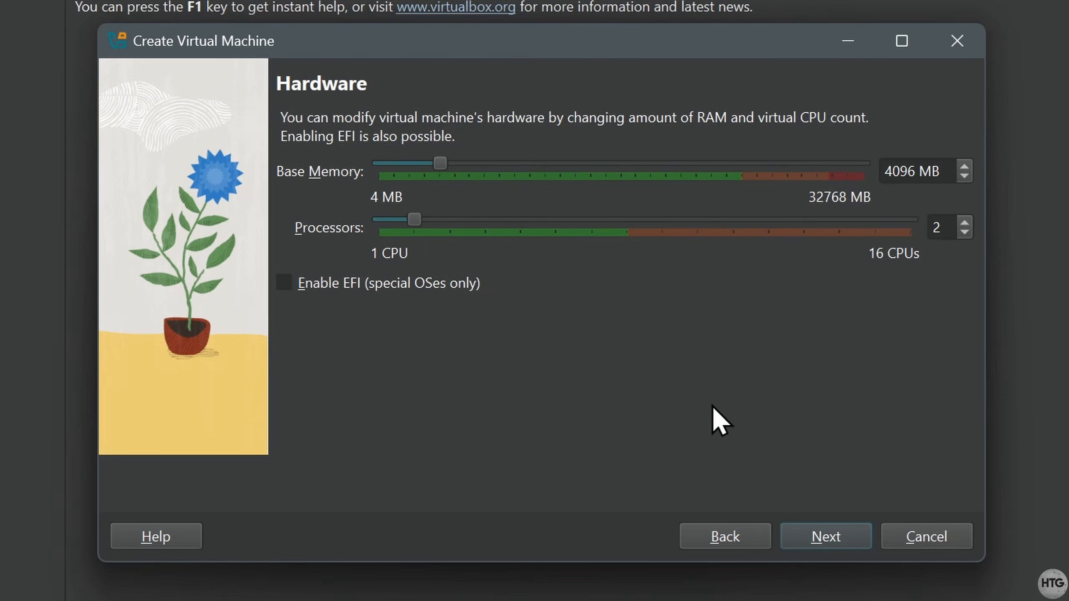
click(857, 535)
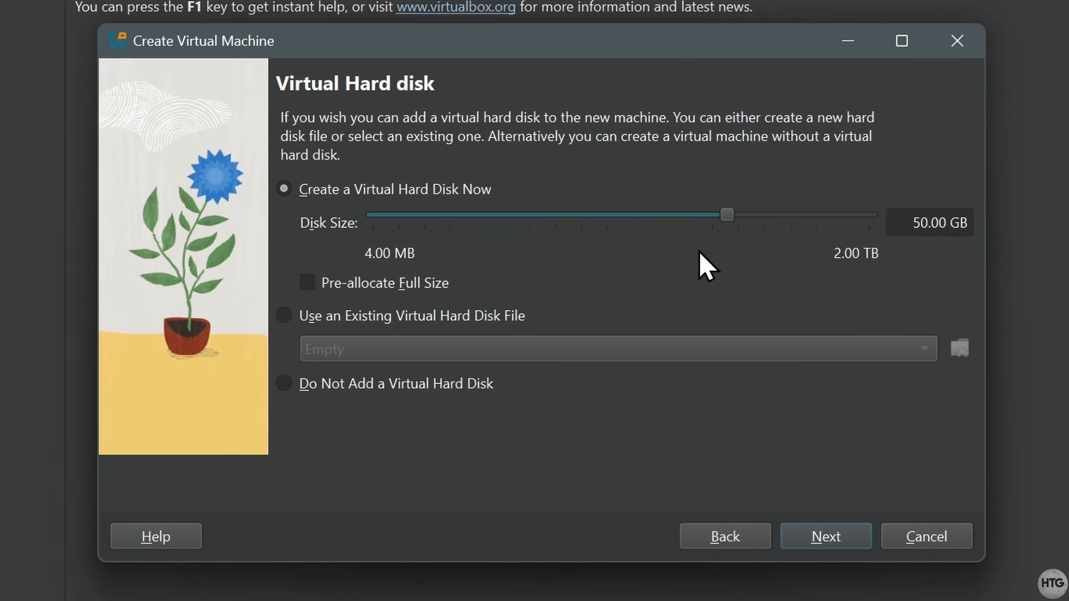
- Set the virtual hard disk to 50.49 GB and create the VM
mouse_move(726, 215)
mouse_down()
mouse_move(667, 222)
mouse_move(714, 226)
mouse_up()
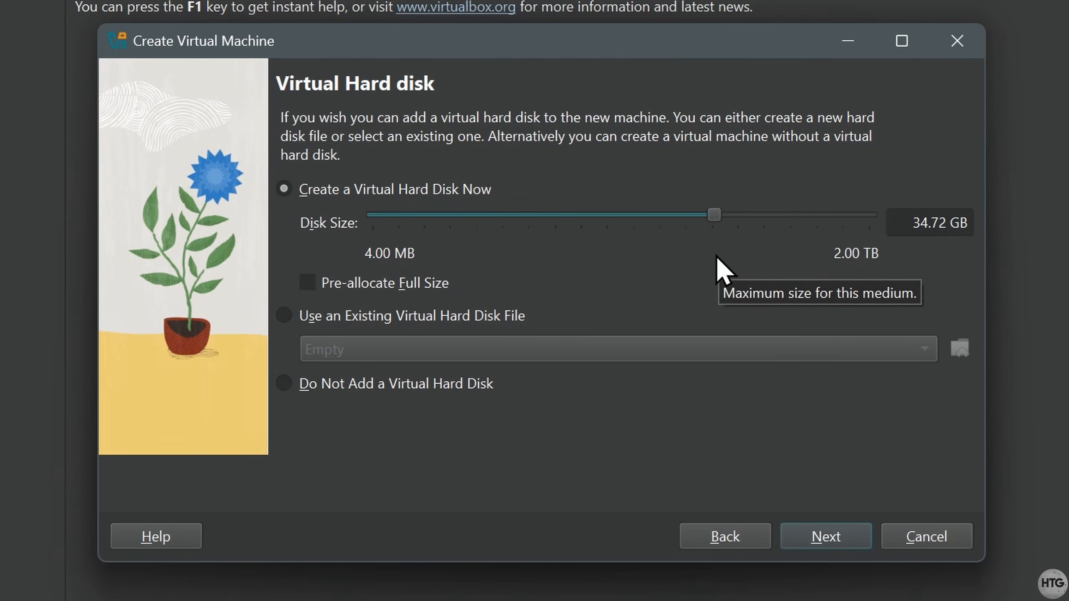
drag(711, 222, 726, 222)
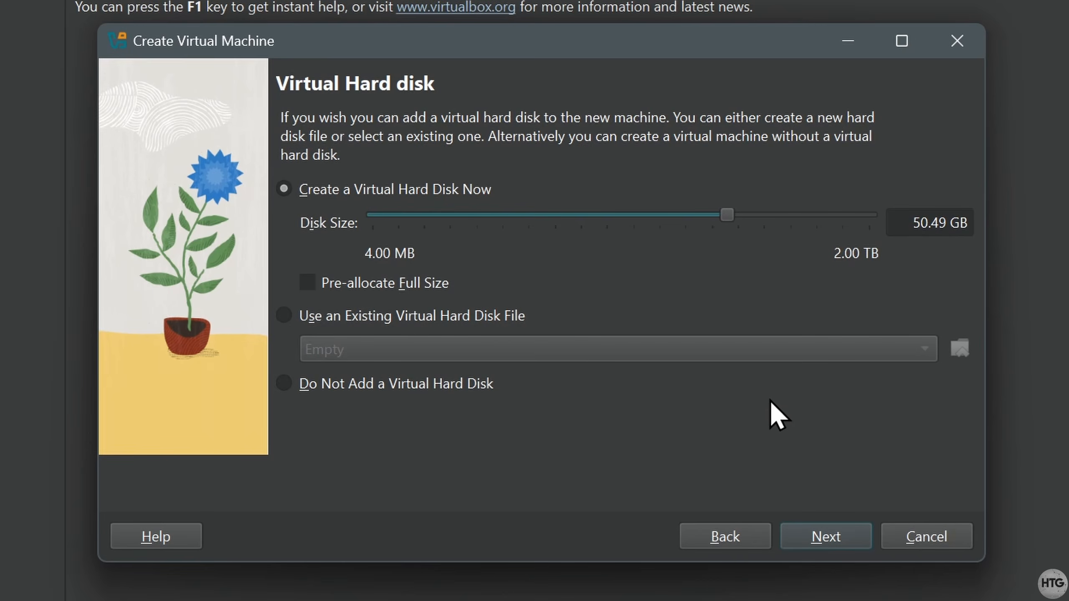
click(859, 533)
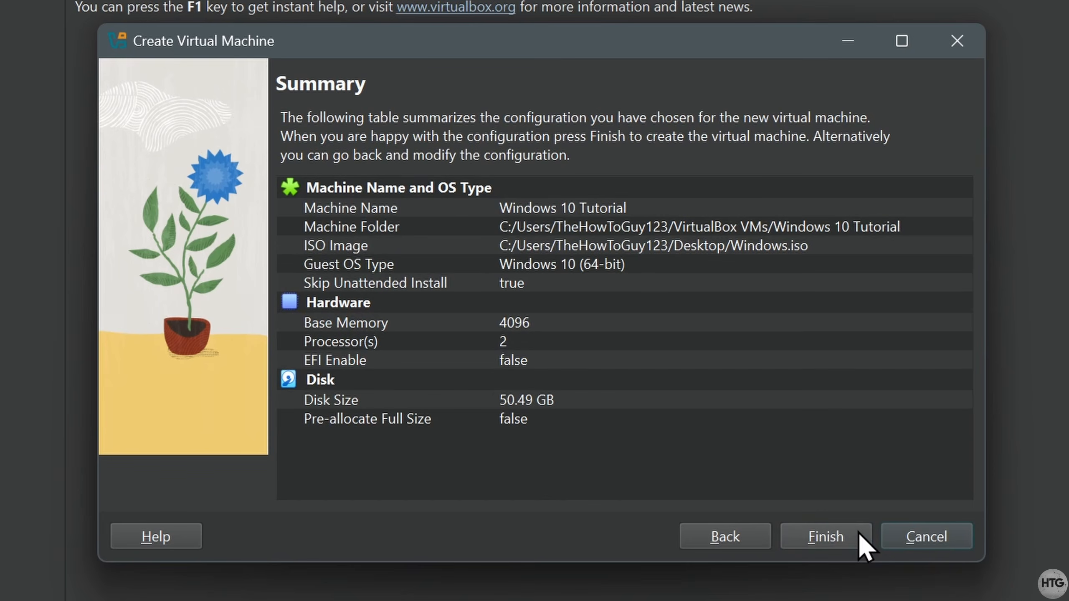
click(858, 533)
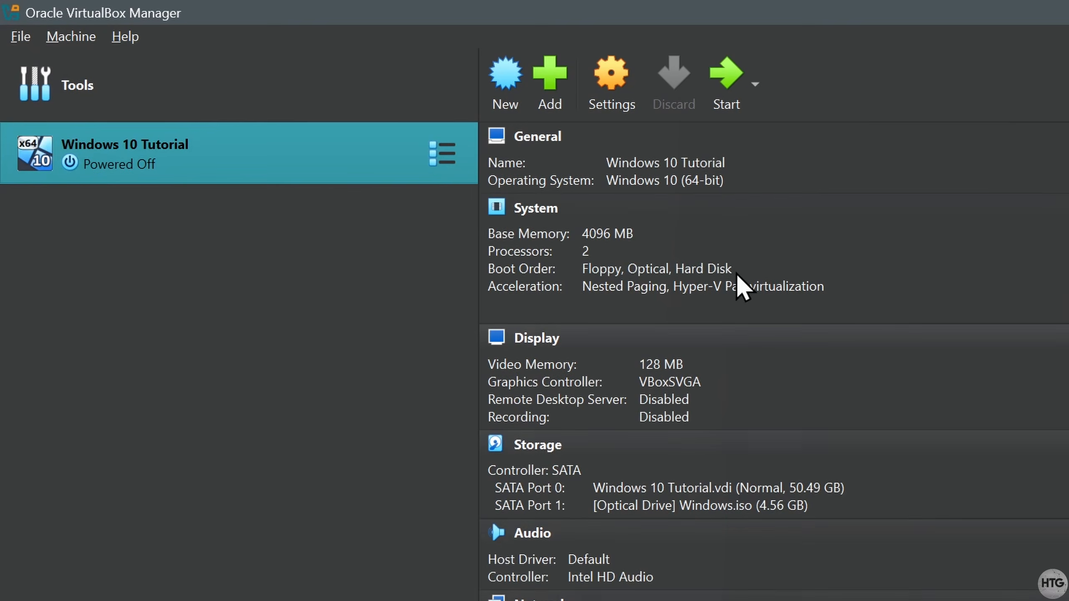
- In Expert settings, enable 3D Acceleration and raise Video Memory to 256 MB for Windows 10 Tutorial
click(636, 111)
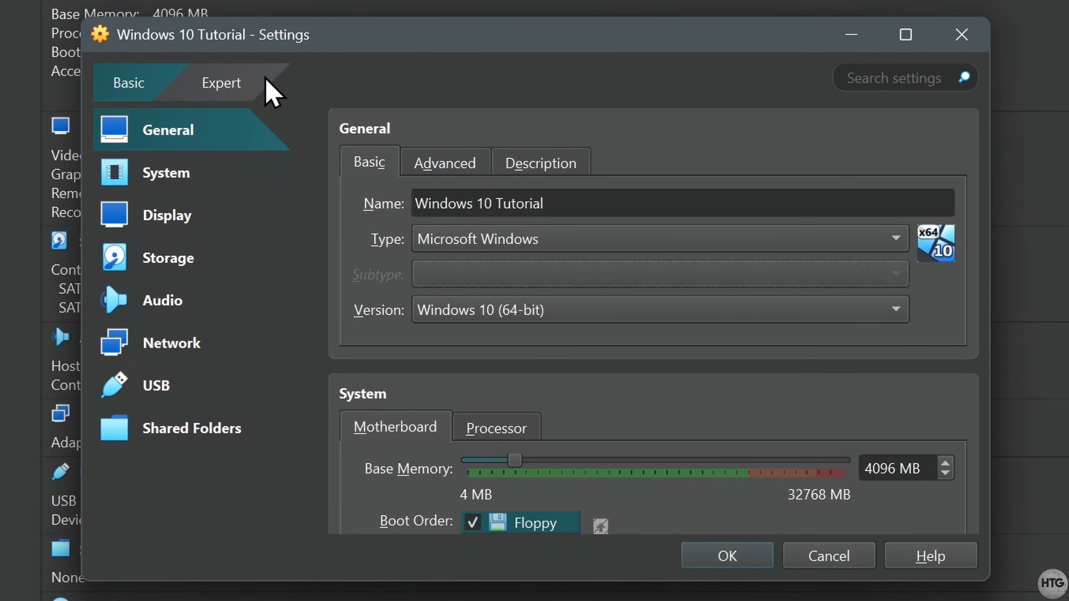
click(659, 280)
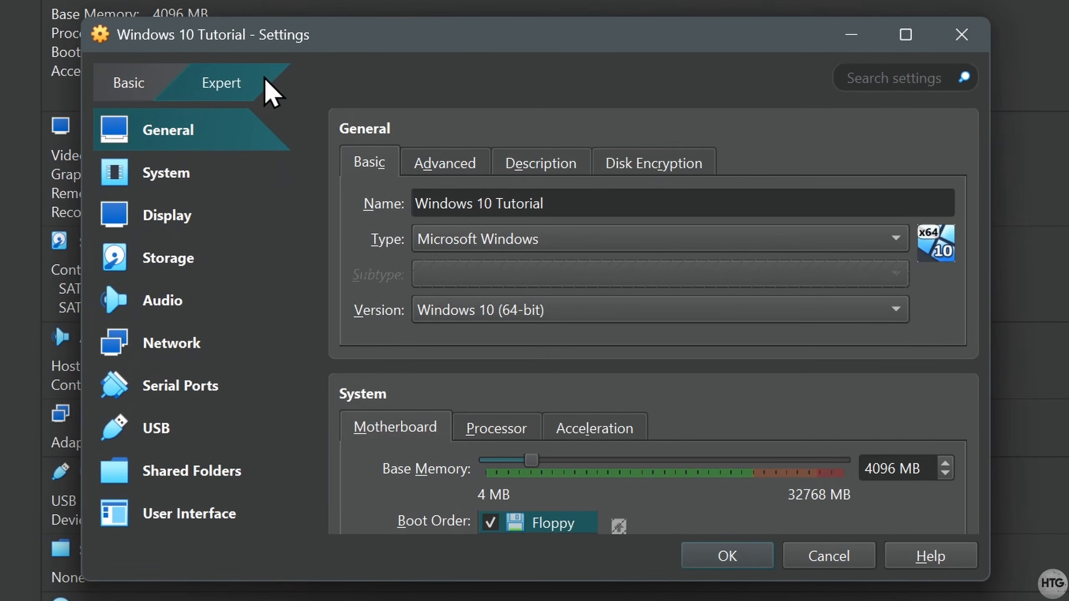
click(236, 217)
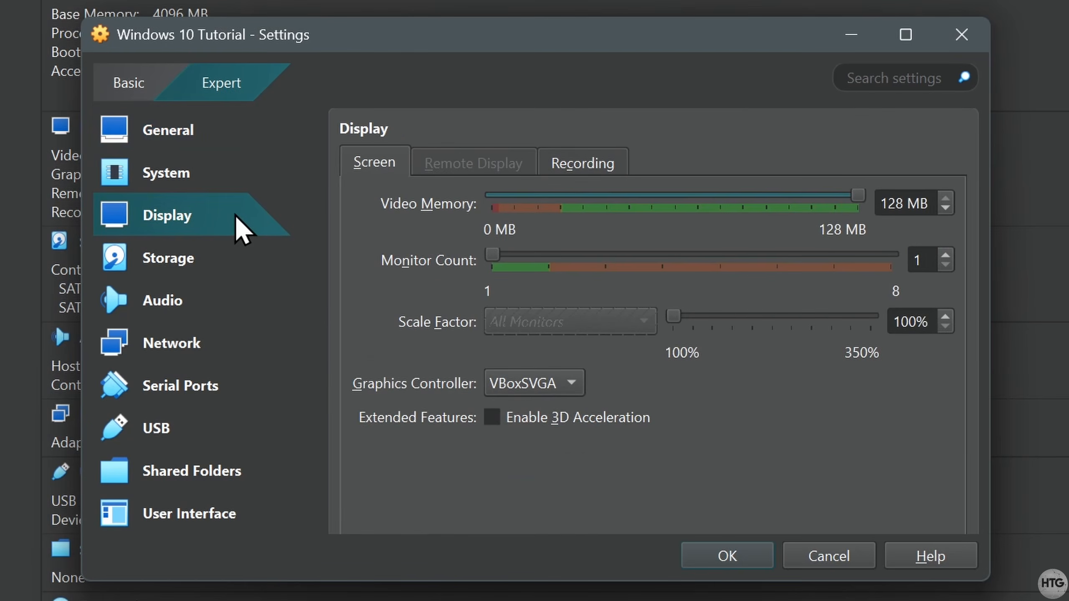
click(492, 417)
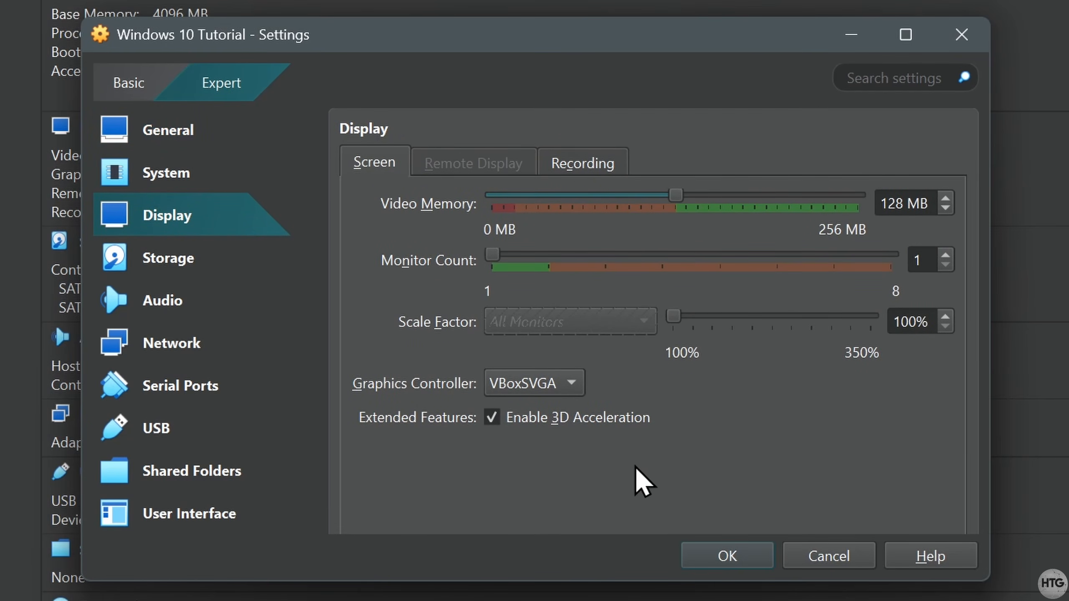
drag(673, 194, 875, 211)
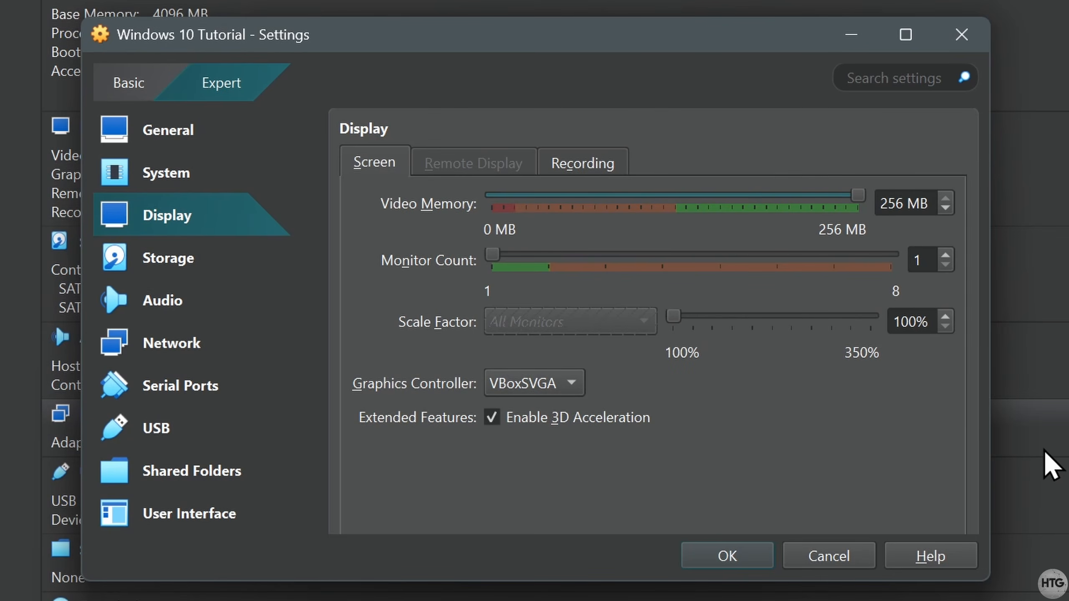
click(768, 563)
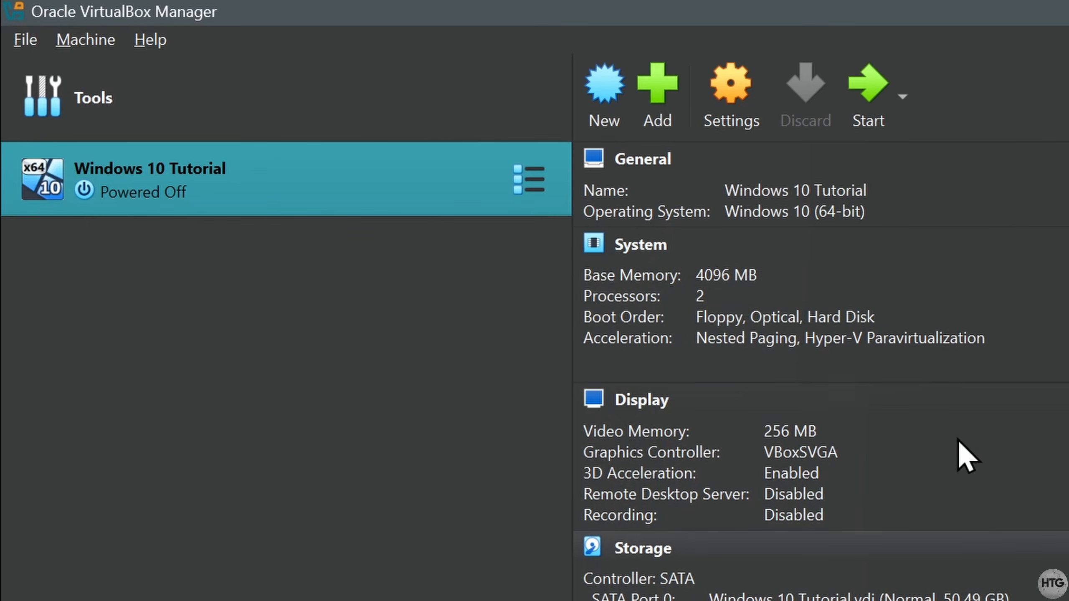
- Boot the VM, pick English (Canada) time and currency format, and begin installing
click(873, 117)
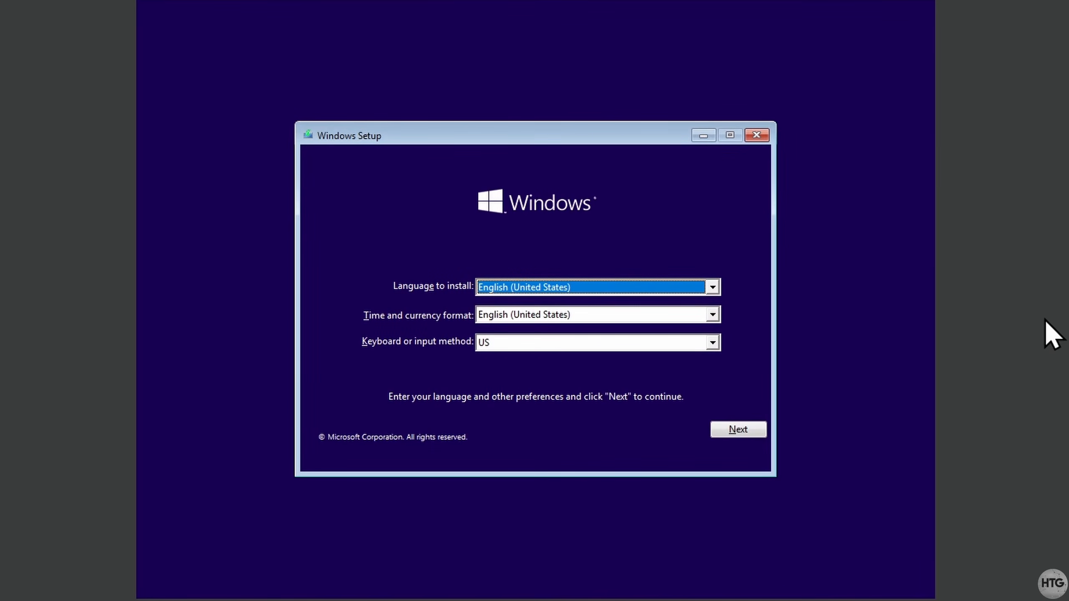
click(711, 314)
drag(714, 372, 776, 368)
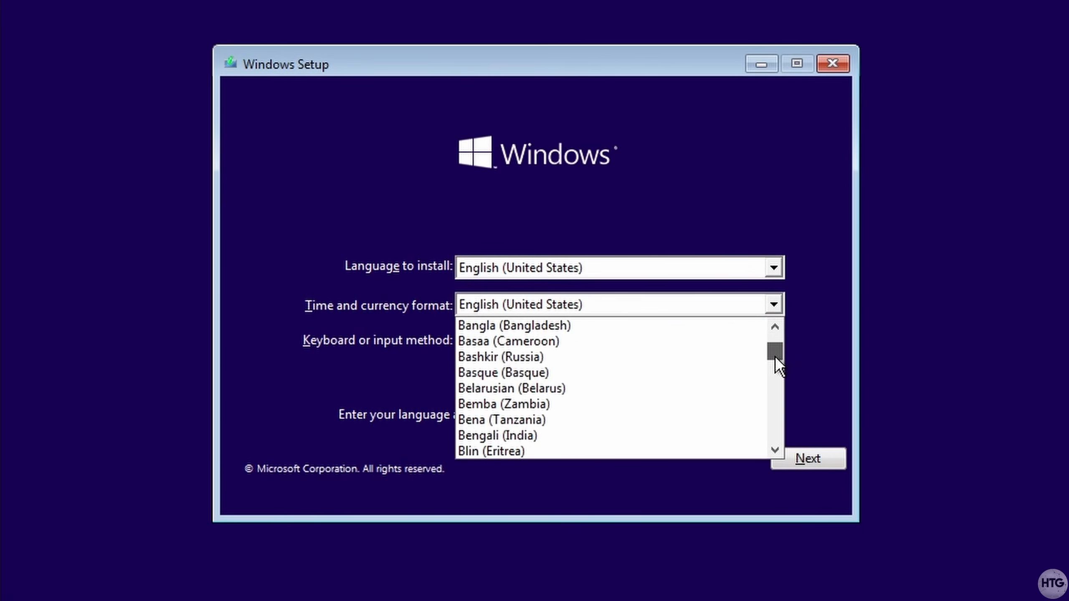
scroll(610, 368, up, 3)
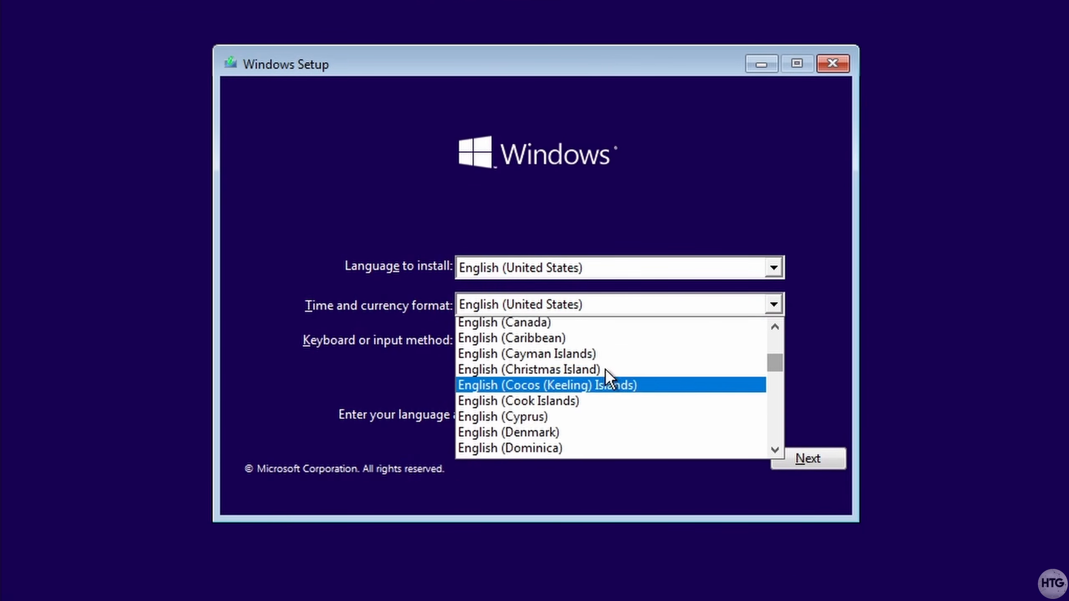
click(604, 369)
click(839, 465)
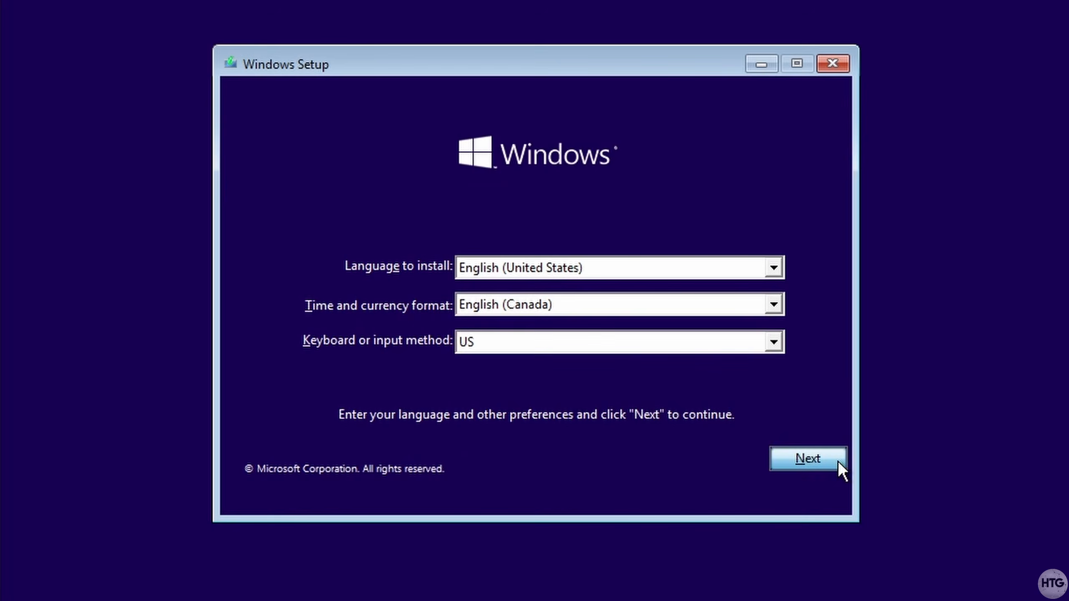
click(572, 294)
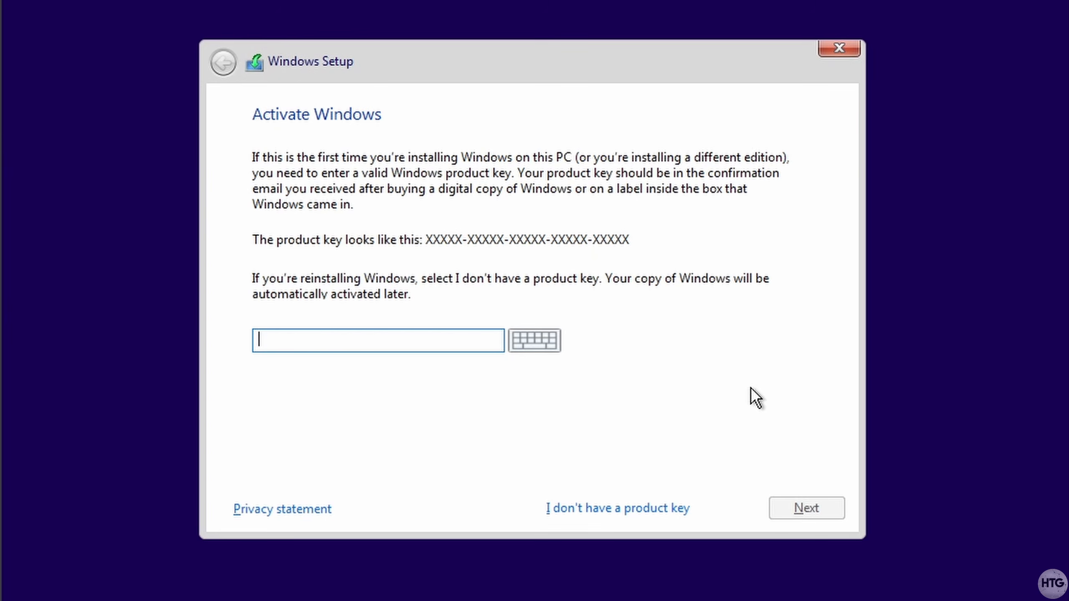
- Skip the product key, choose Windows 10 Pro, accept terms, and custom-install onto the unallocated drive
click(688, 508)
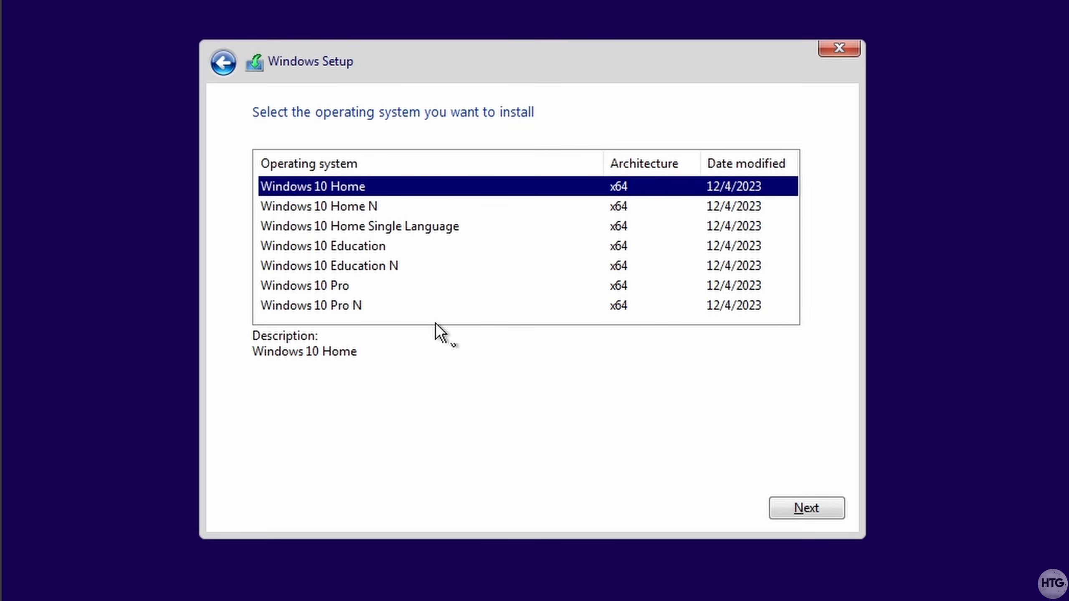
click(361, 287)
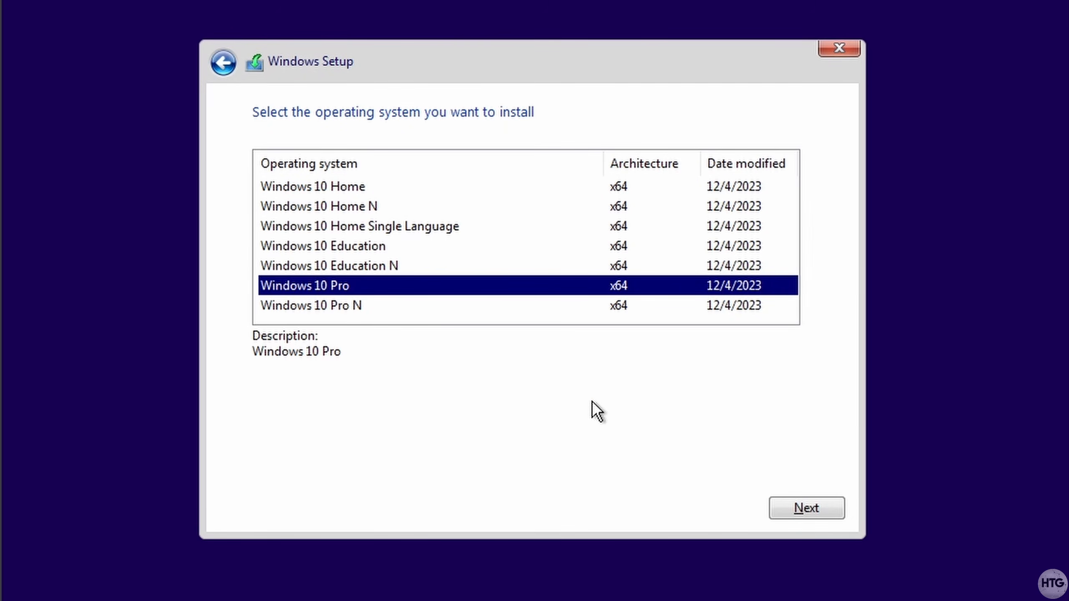
click(826, 513)
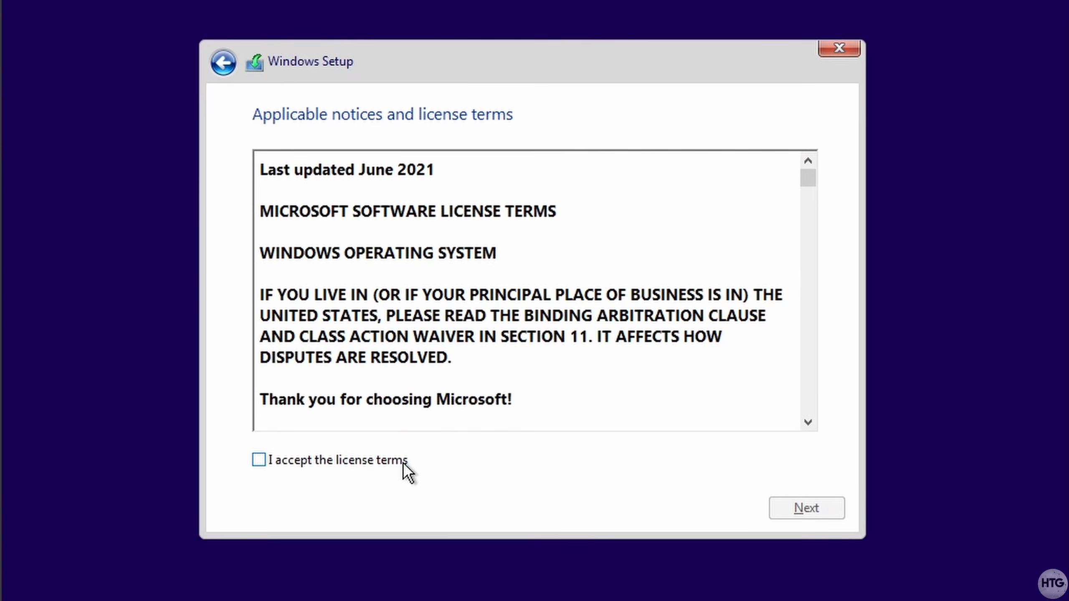
click(402, 462)
click(825, 509)
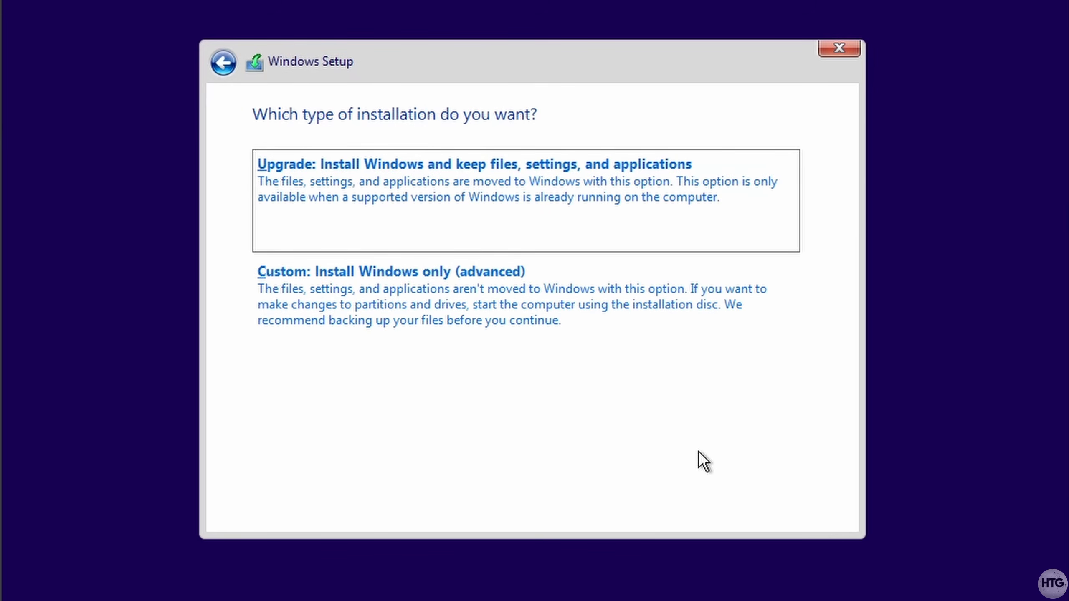
click(593, 348)
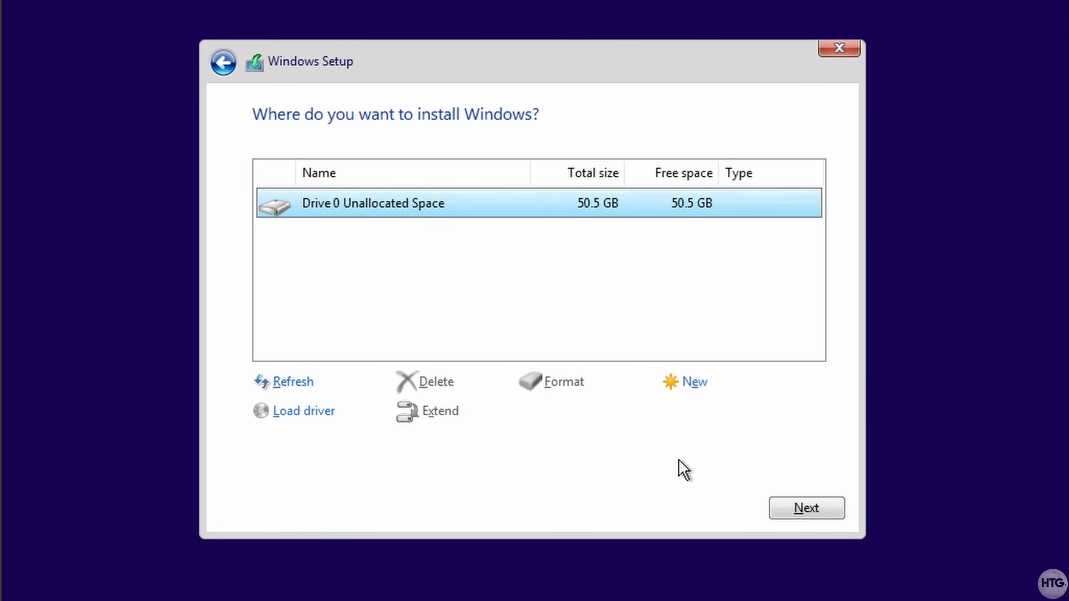
click(838, 507)
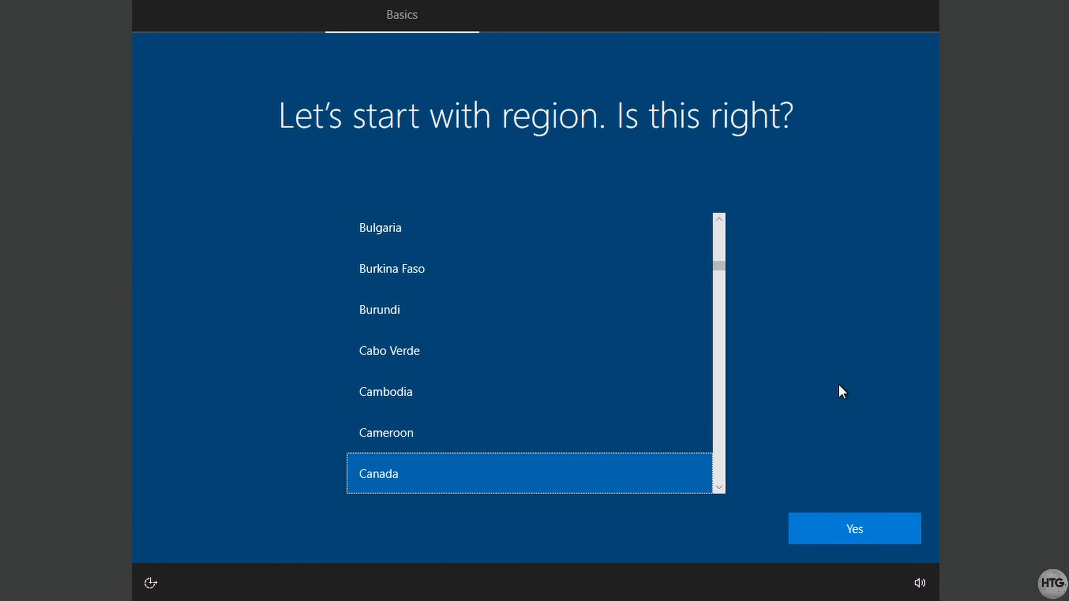
- Confirm Canada as the region, accept the keyboard layout, and skip a second layout
click(902, 530)
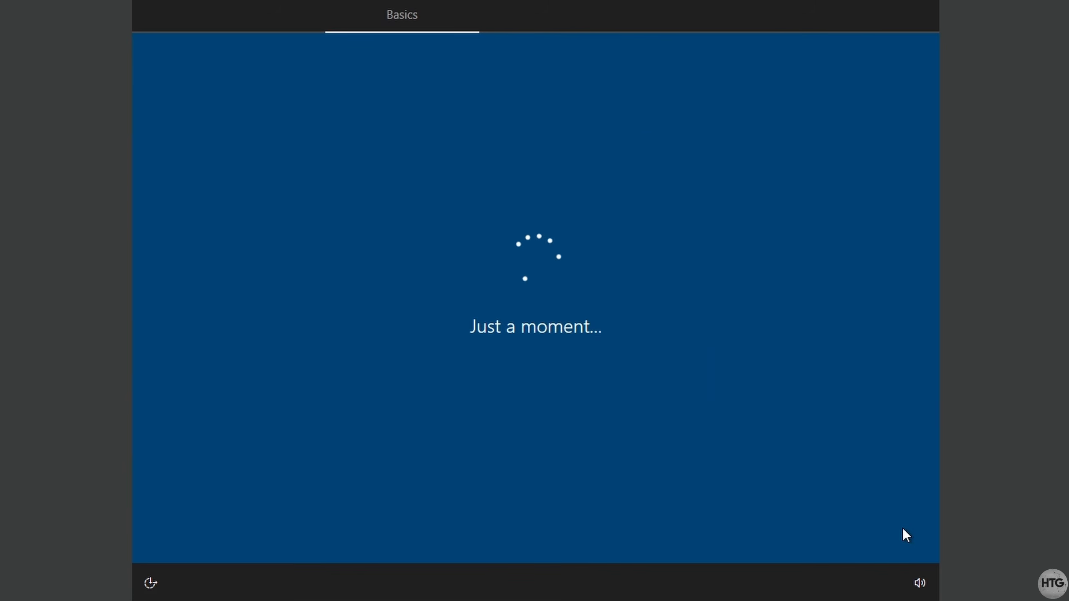
click(902, 528)
click(902, 528)
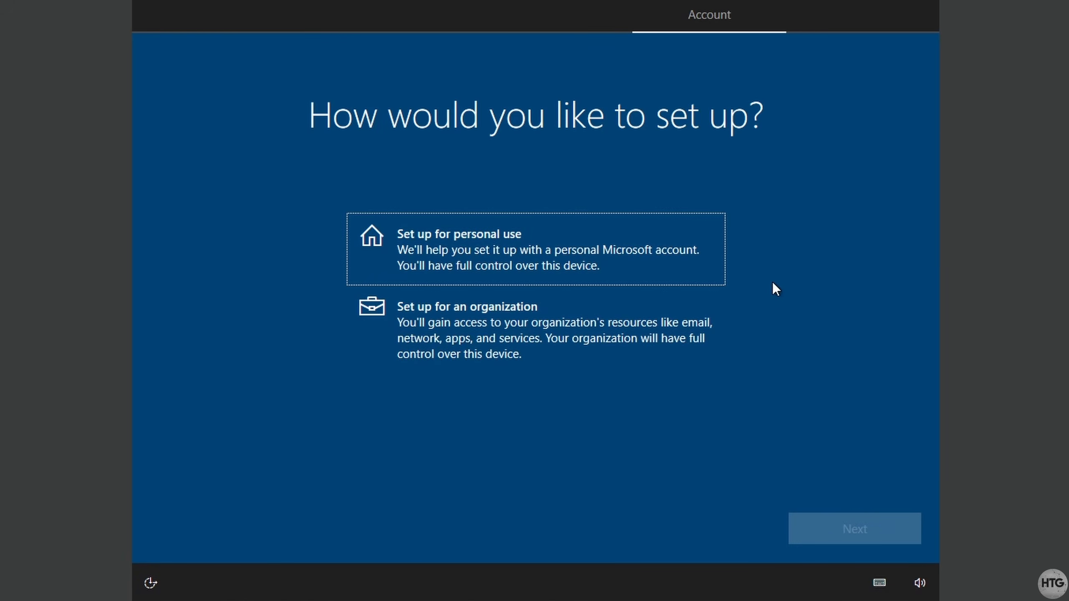
- Choose personal-use setup with an offline account and limited experience
click(706, 246)
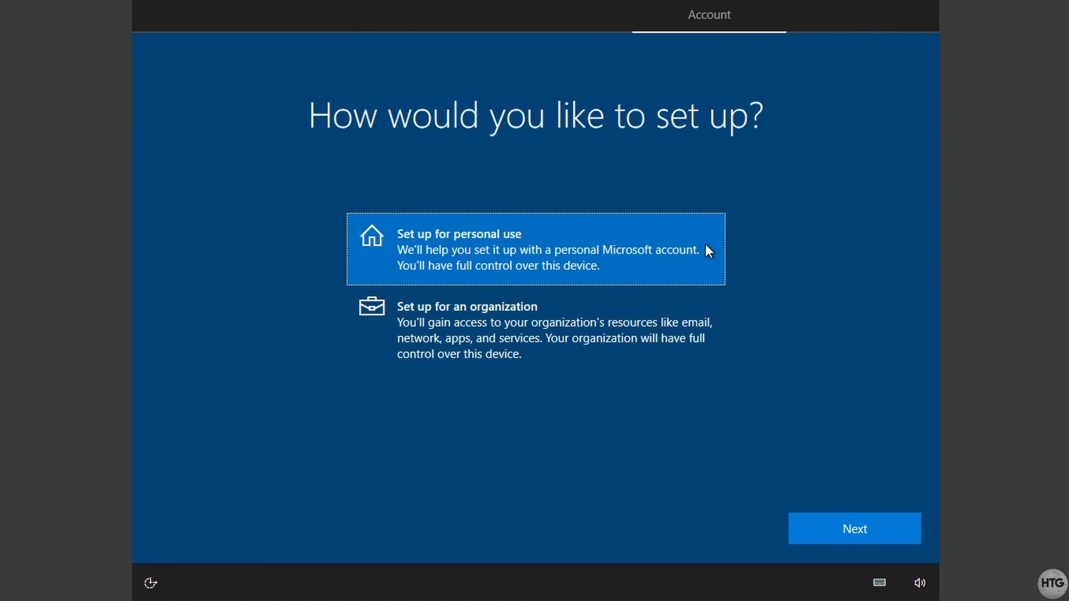
click(902, 535)
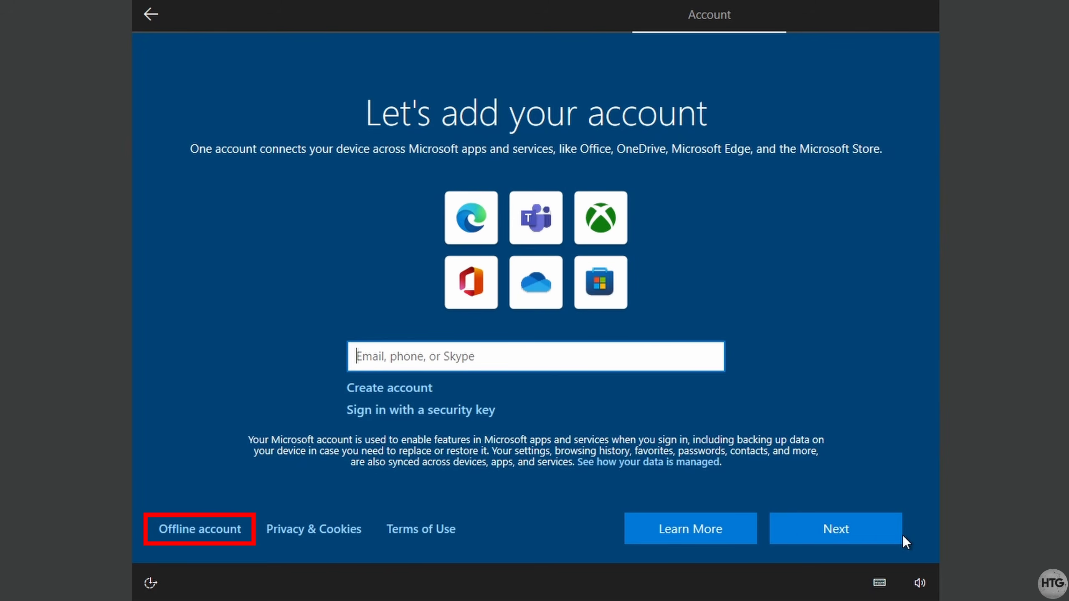
click(234, 537)
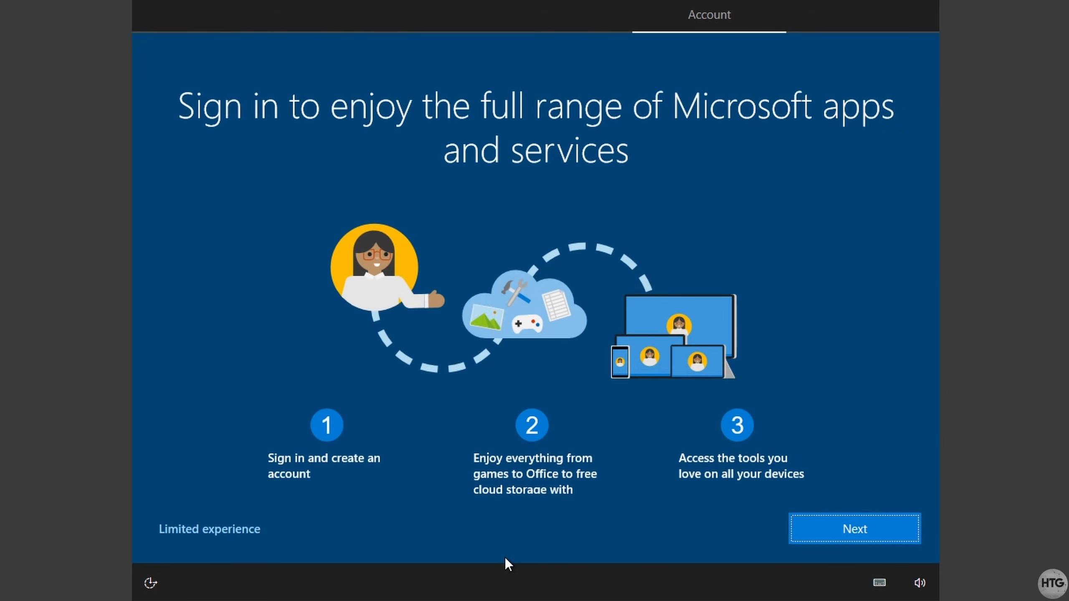
click(242, 539)
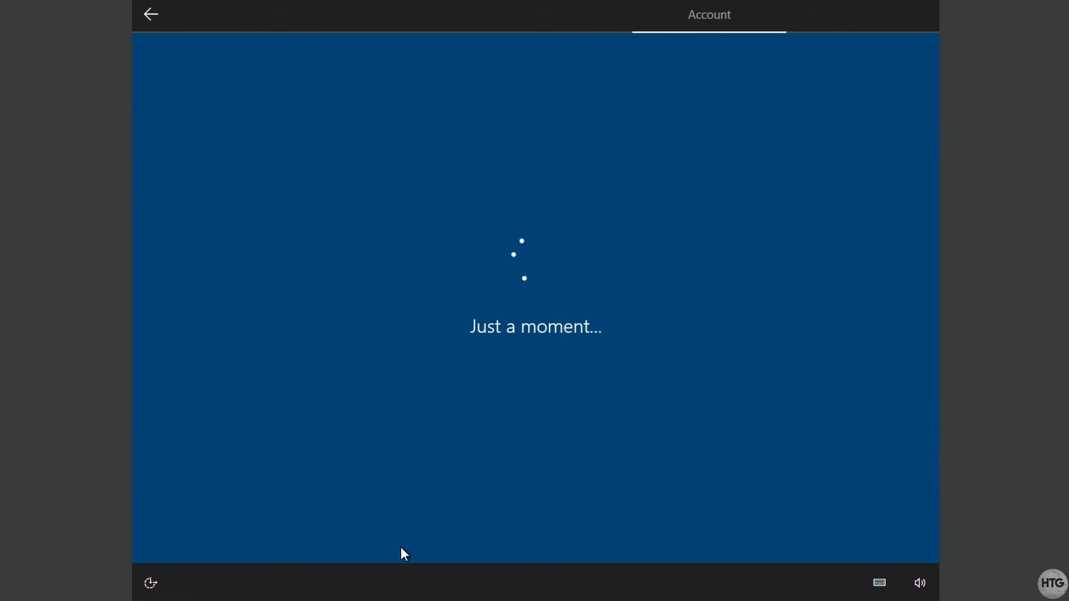
- Enter the local account's user name, then type and confirm its password
text(TheHowToGuy123)
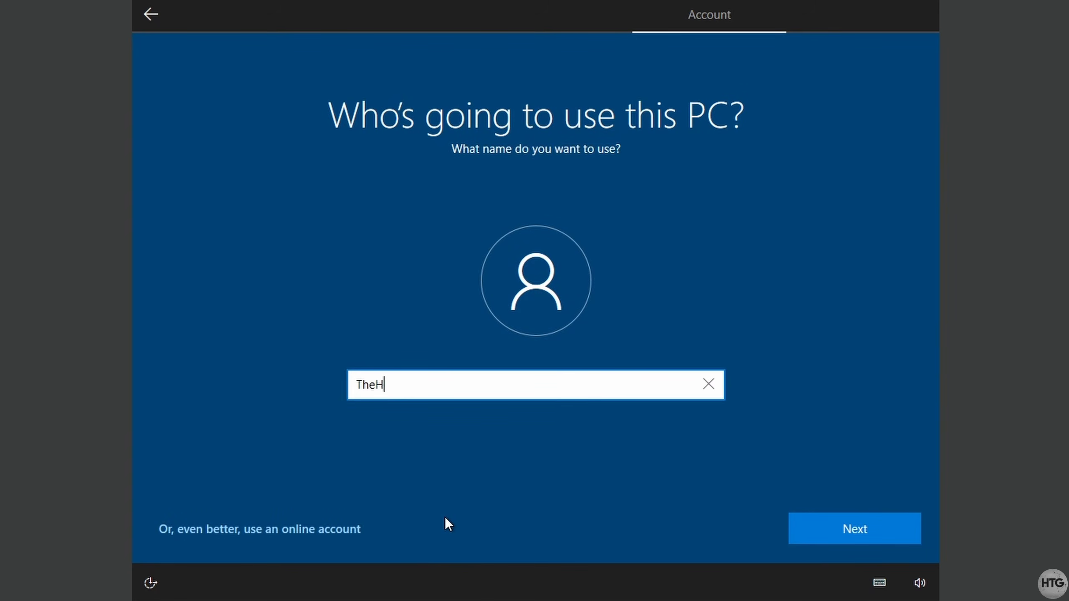
click(901, 517)
text(••••••)
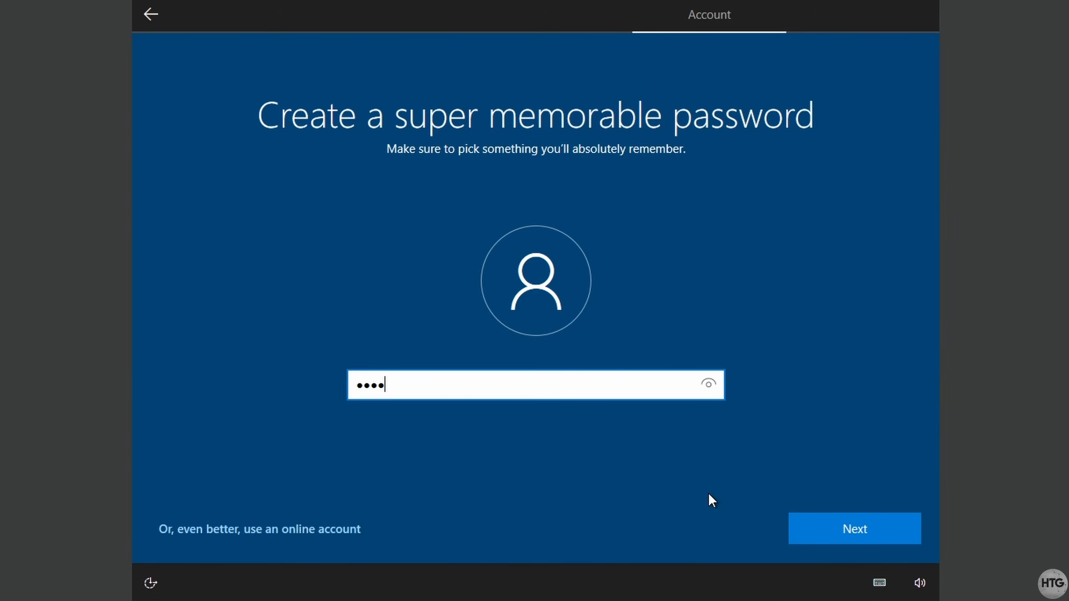
click(877, 530)
text(••••••)
click(809, 523)
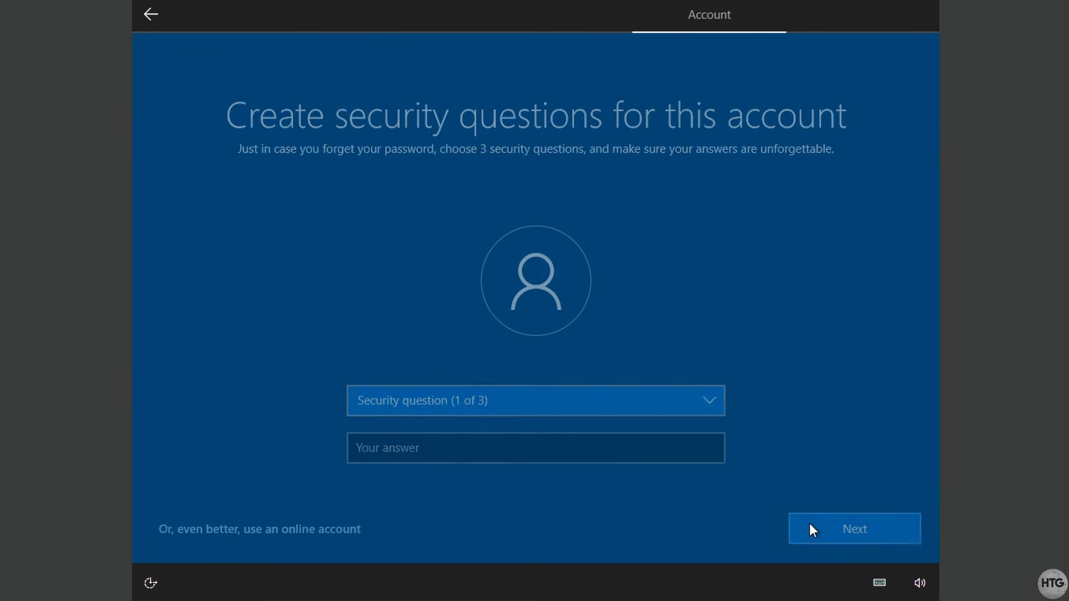
- Pick three security questions and enter an answer for each
click(606, 401)
click(599, 418)
text(test)
click(820, 527)
click(579, 403)
click(574, 420)
text(test)
click(825, 526)
click(585, 402)
click(583, 423)
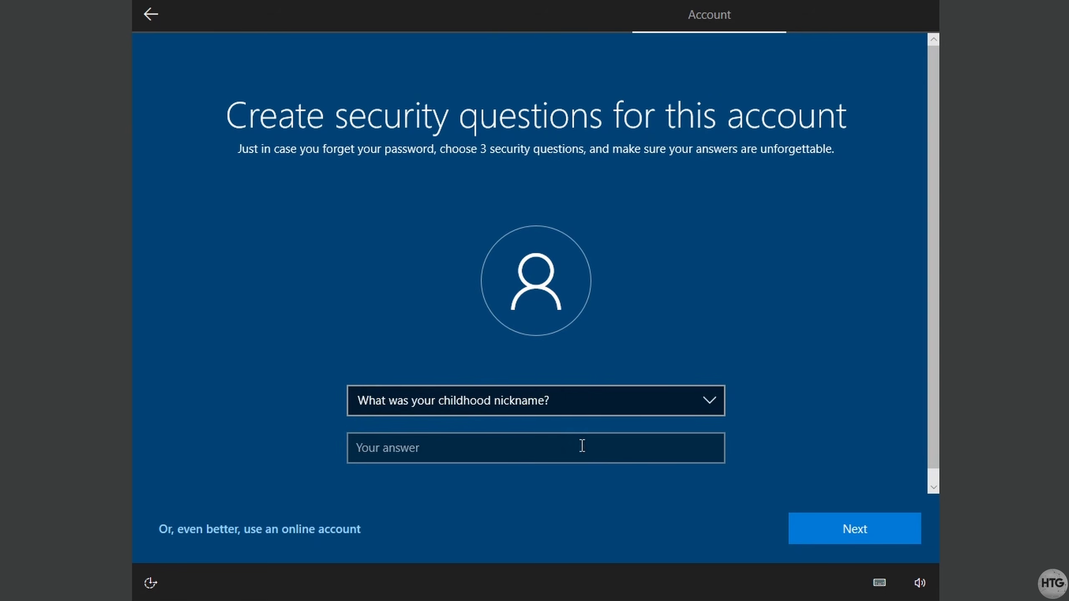
click(582, 447)
text(test)
click(895, 525)
- Skip Edge import, decline location, Find my device and inking/typing, and send only required diagnostics
click(631, 410)
click(841, 518)
click(656, 357)
click(855, 517)
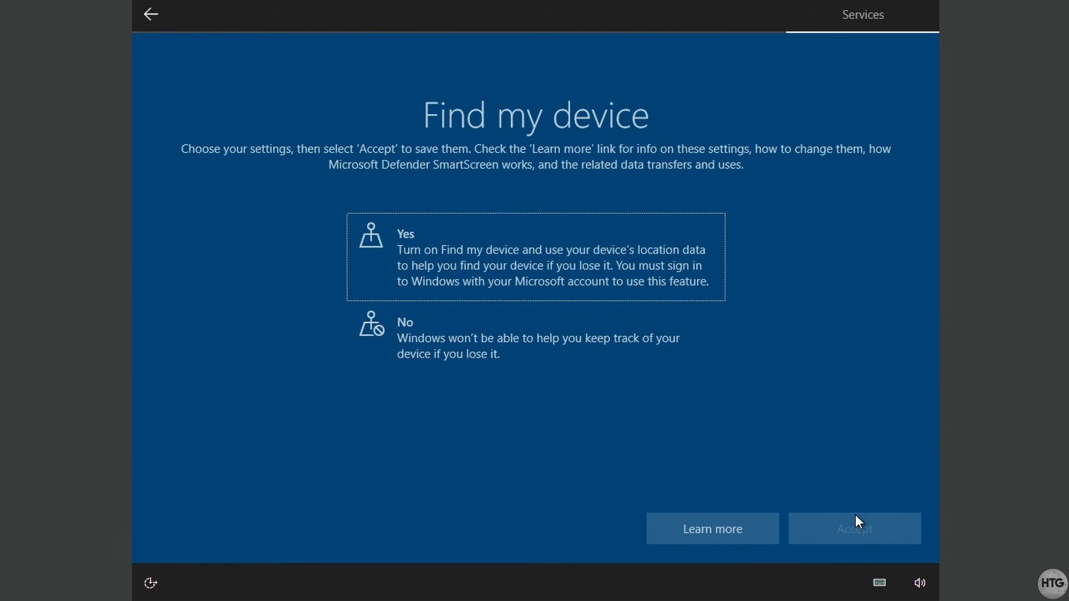
click(656, 343)
click(852, 520)
drag(723, 406, 723, 442)
click(696, 394)
click(848, 520)
click(674, 366)
click(846, 514)
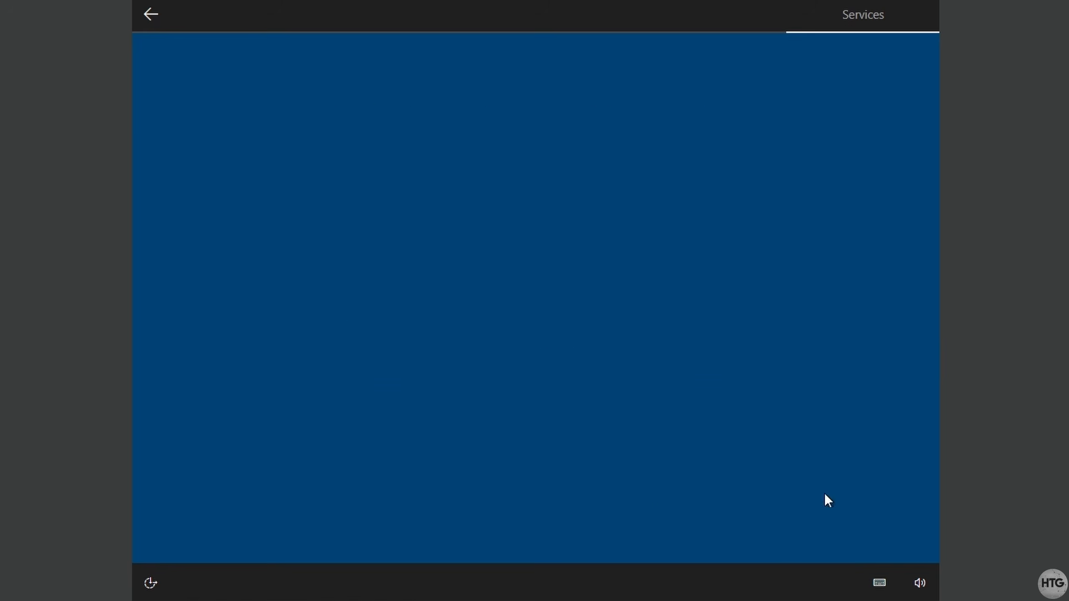
- Skip the Cortana setup and dismiss the Microsoft Edge welcome prompt on the new desktop
click(753, 524)
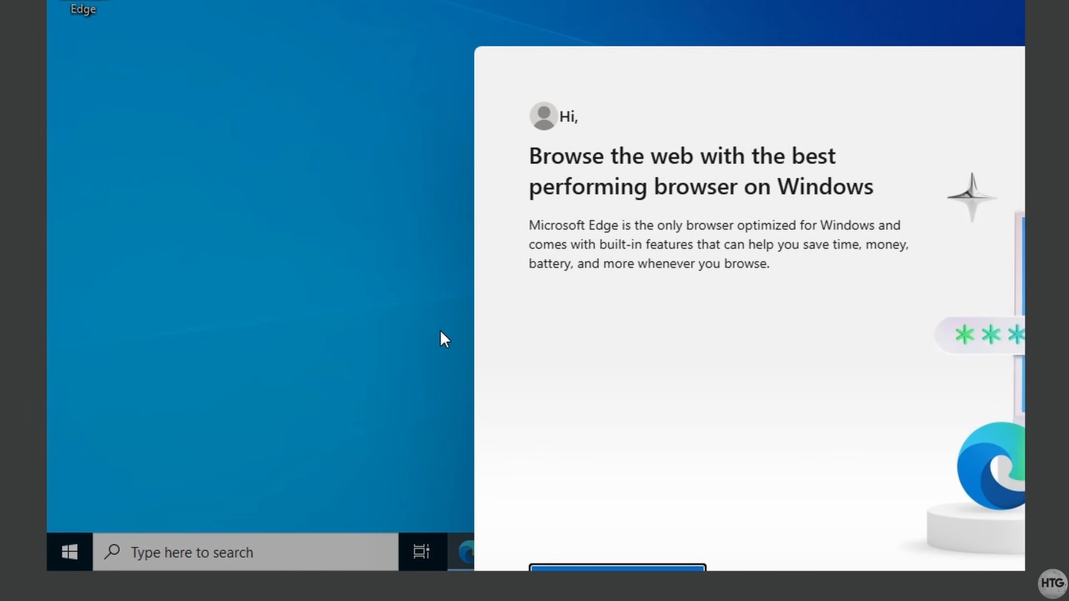
right_click(438, 312)
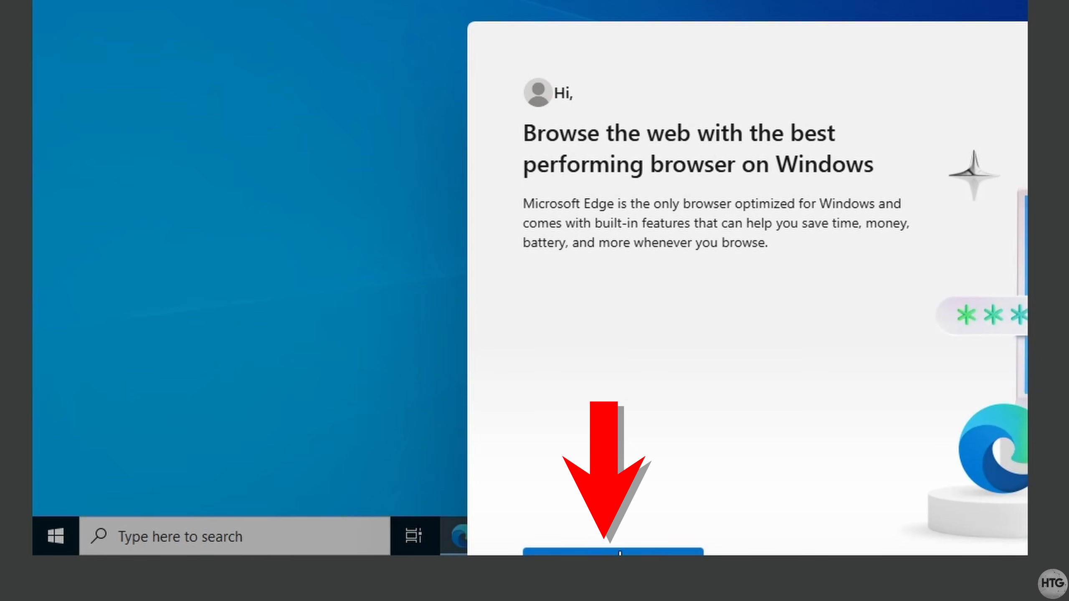
click(594, 553)
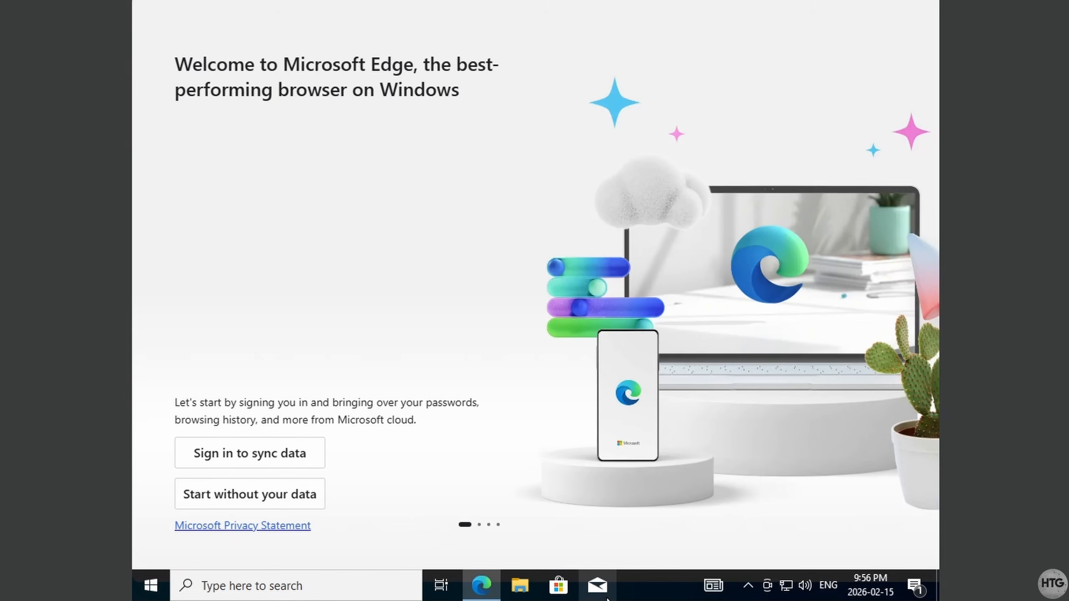
- Force-quit Microsoft Edge with End task in Task Manager, then close Task Manager
right_click(628, 589)
click(663, 505)
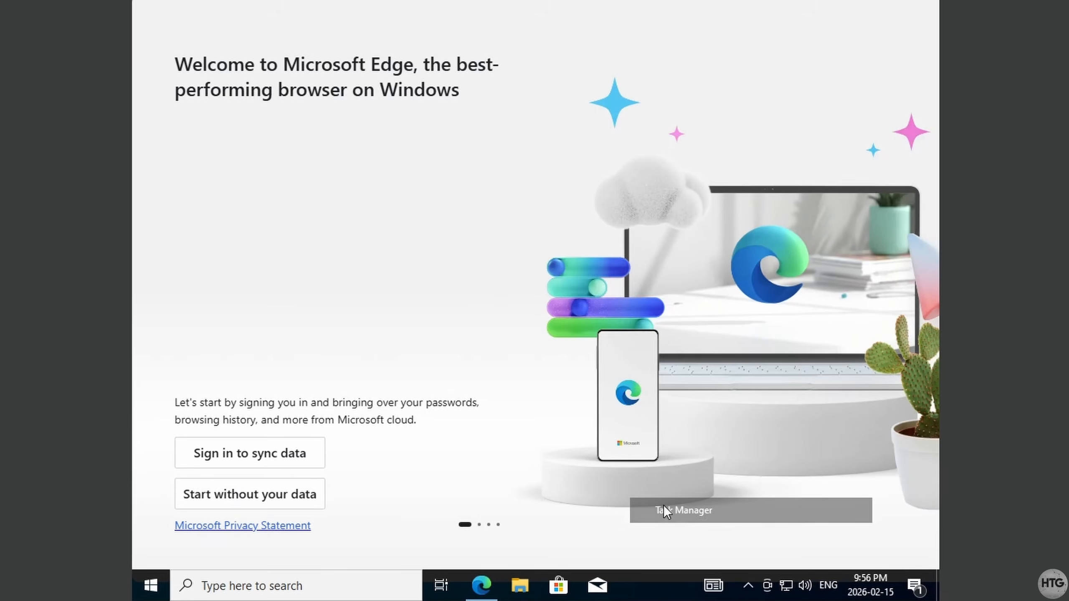
click(223, 54)
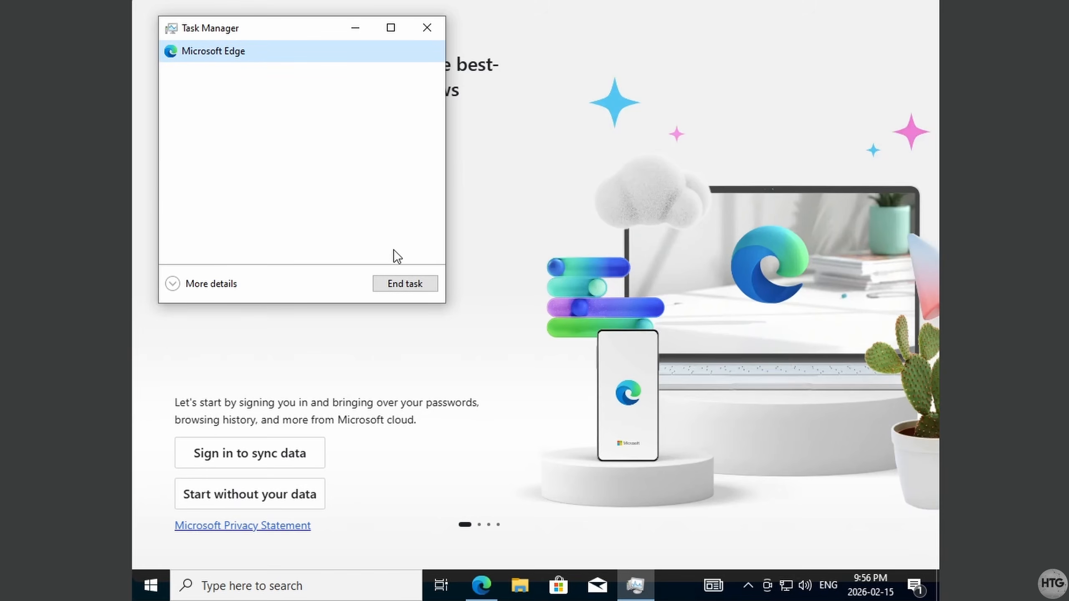
click(424, 288)
click(427, 29)
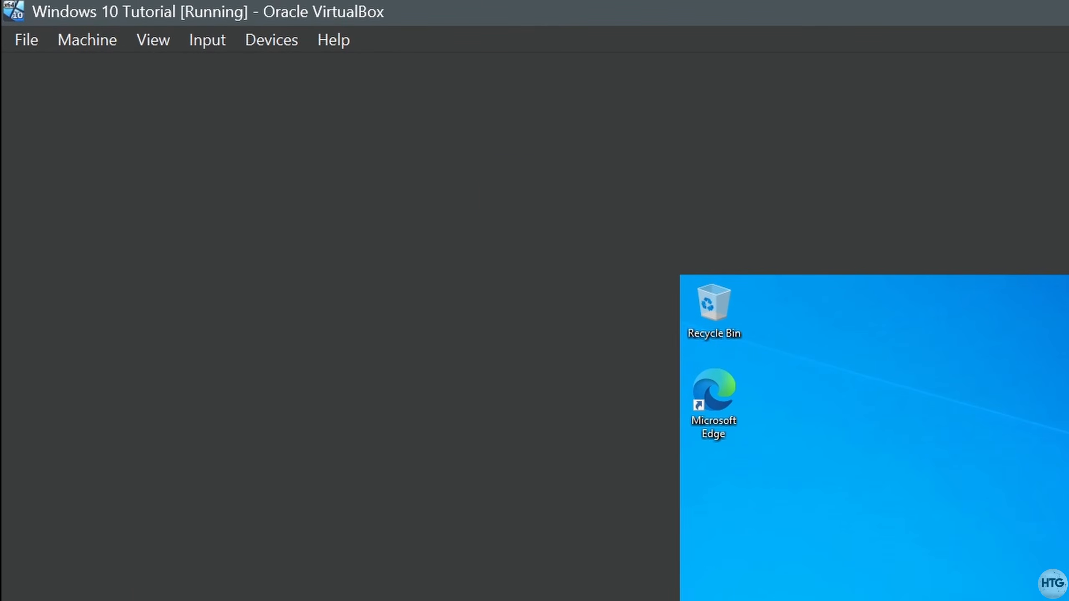
- Insert the Guest Additions CD image and open CD Drive (D:) under This PC in File Explorer
click(290, 47)
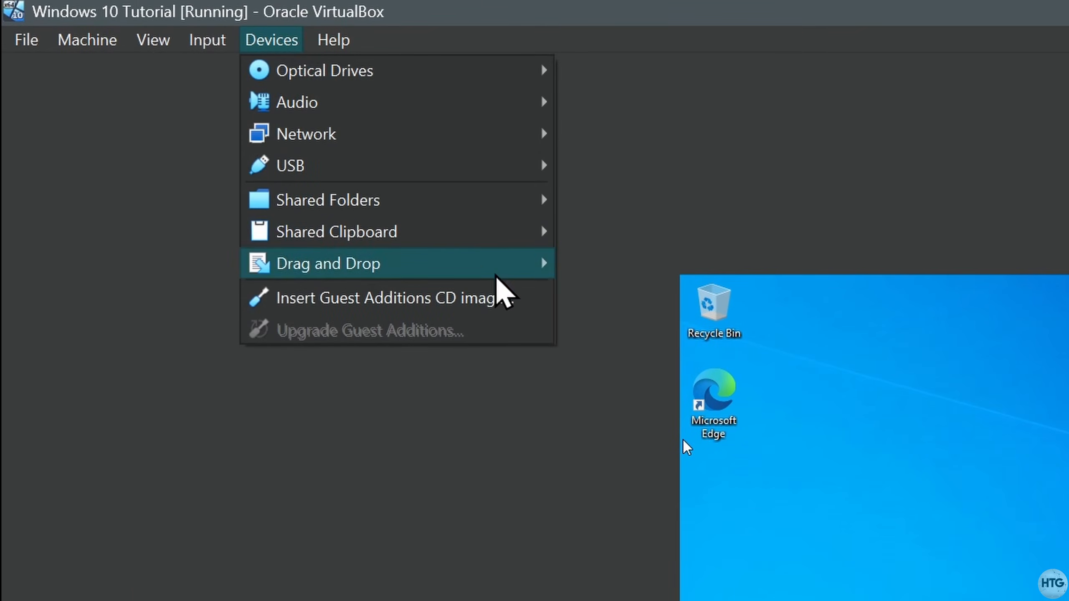
click(525, 298)
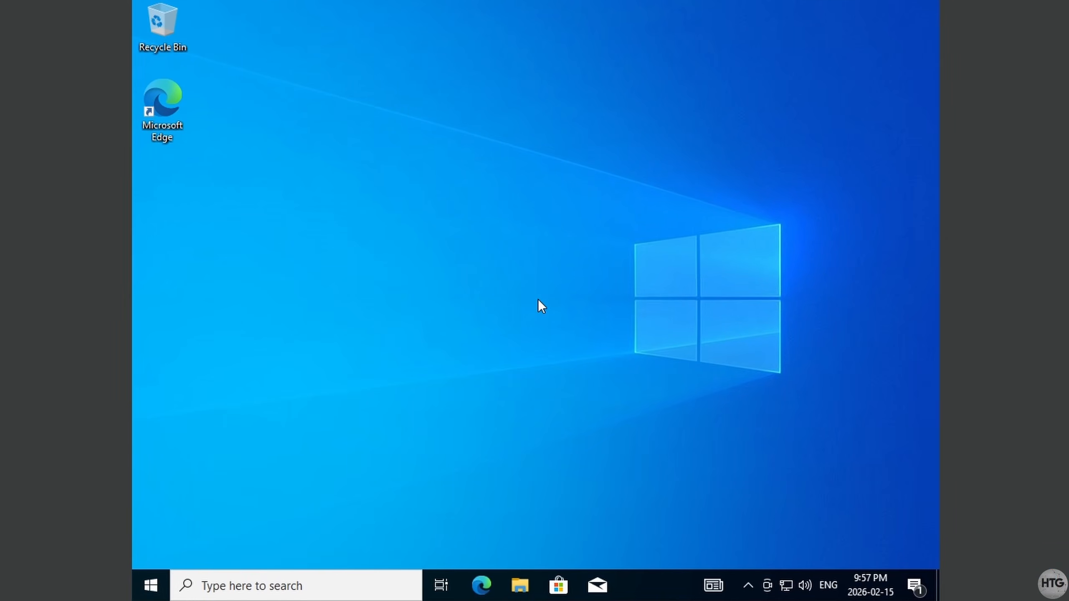
click(520, 586)
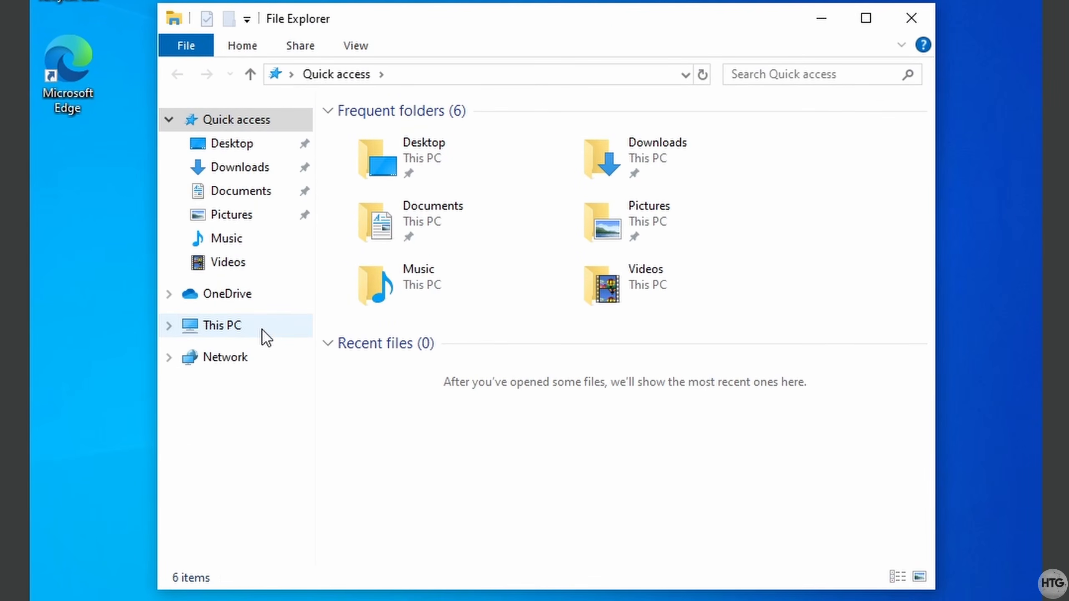
click(317, 314)
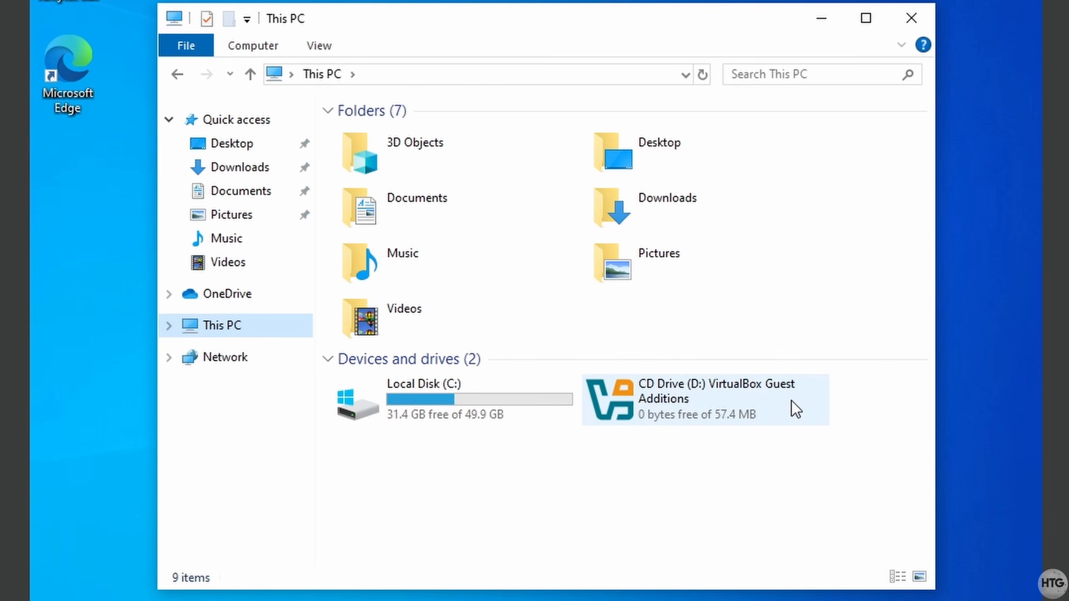
double_click(796, 408)
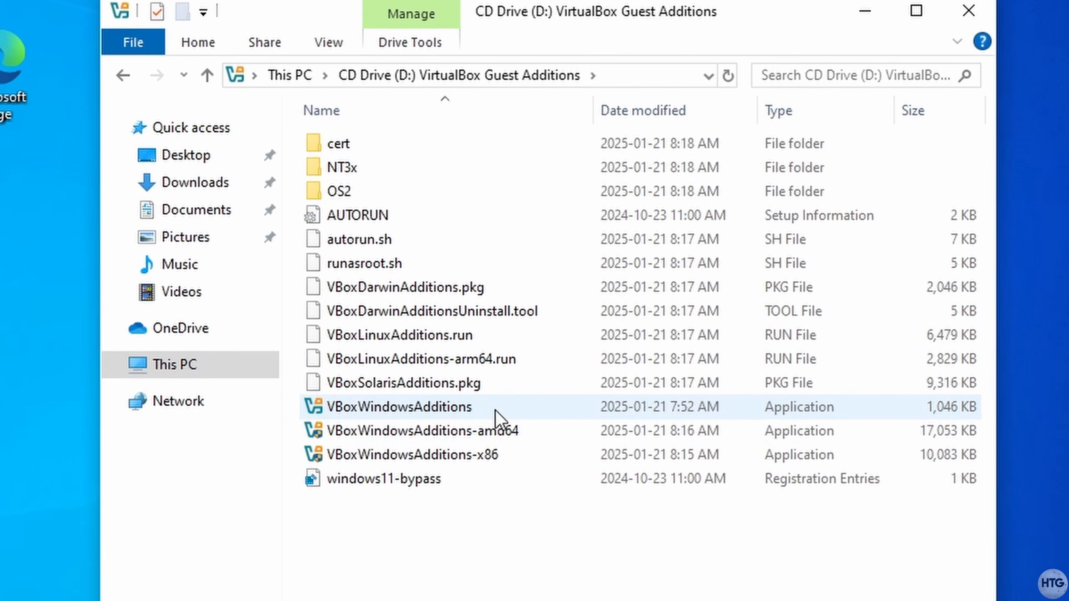
- Run VBoxWindowsAdditions to the default folder and finish with Reboot now
click(496, 410)
double_click(495, 410)
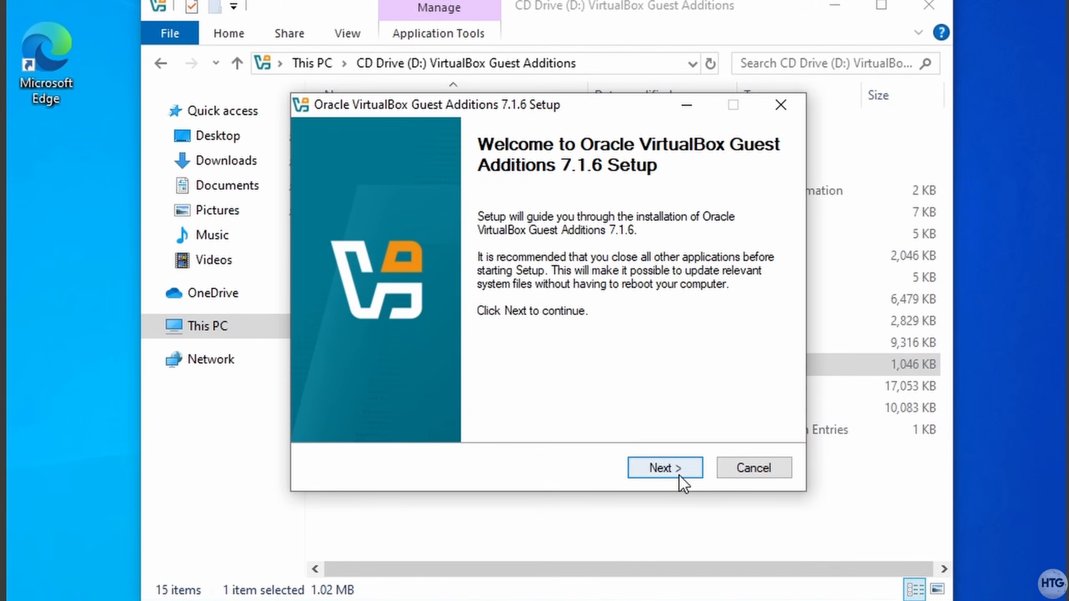
click(694, 524)
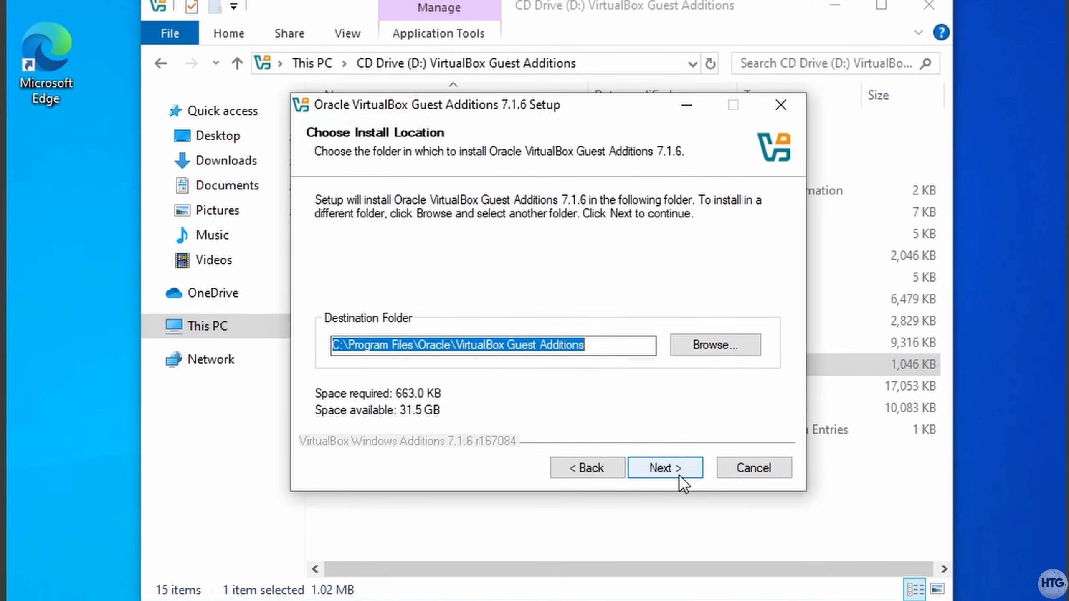
click(679, 475)
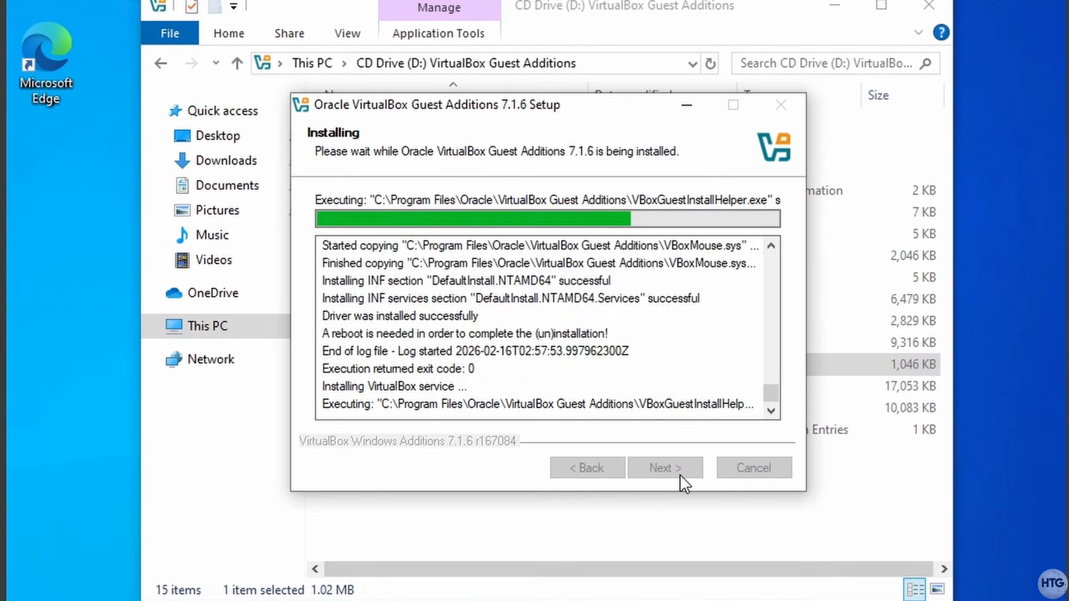
click(680, 476)
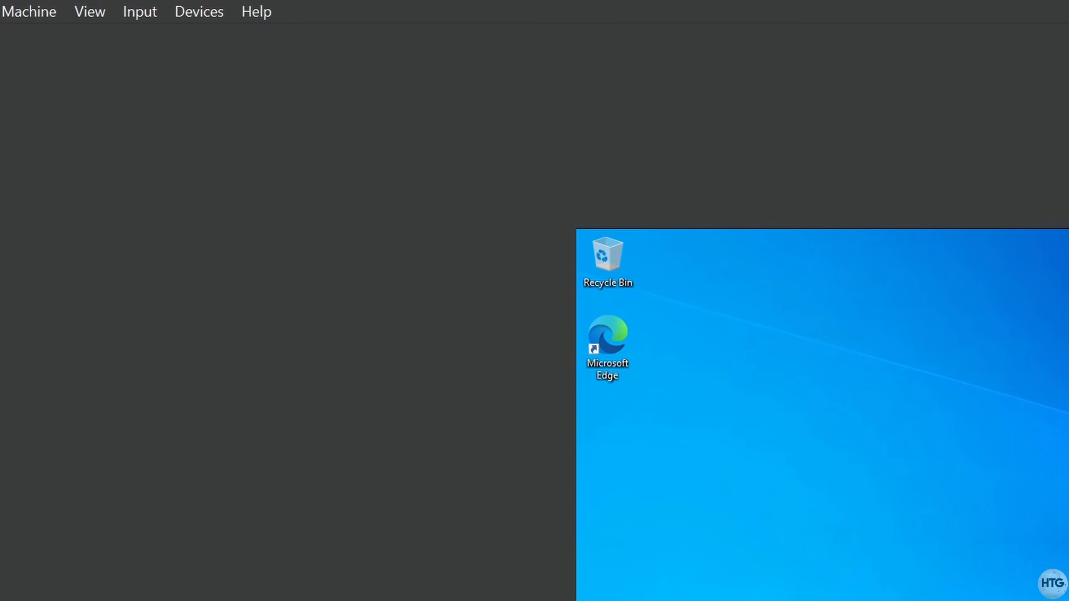
- Switch the VM to Full-screen Mode, then return to windowed mode from the mini toolbar's View menu
click(152, 45)
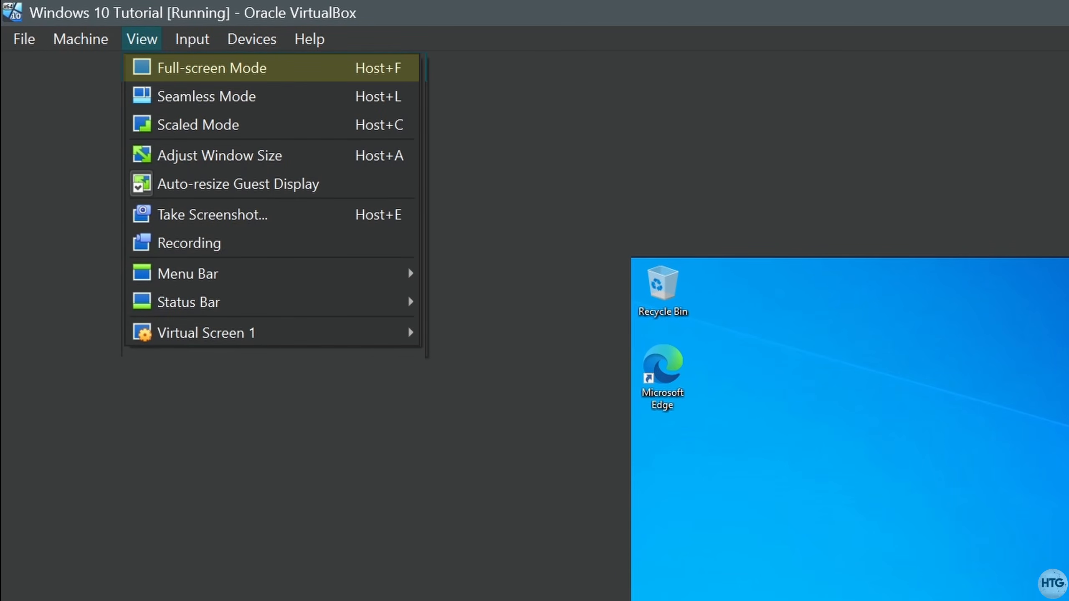
click(160, 68)
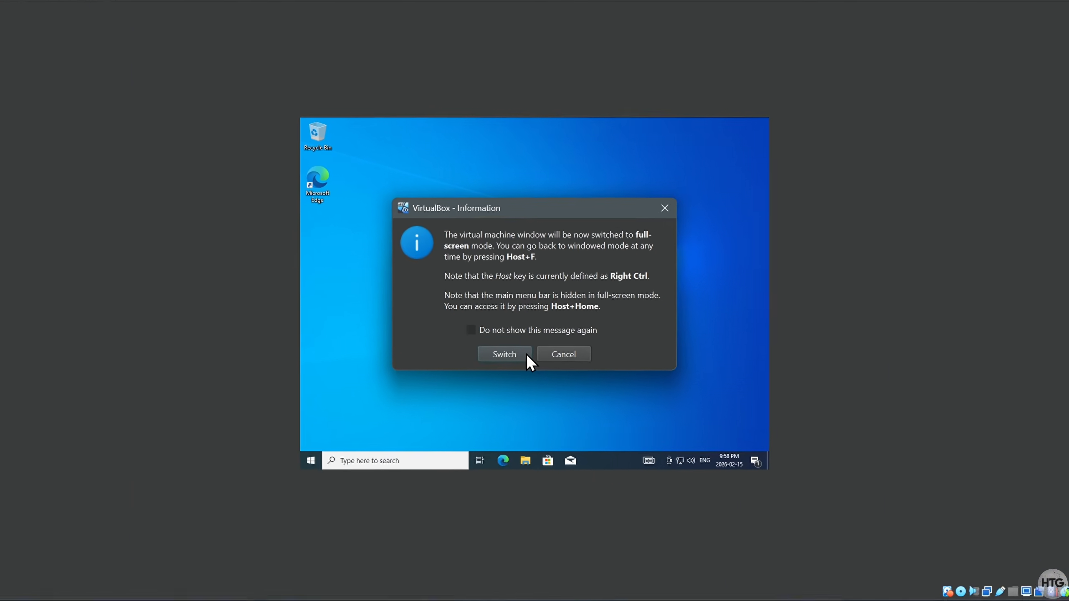
click(501, 393)
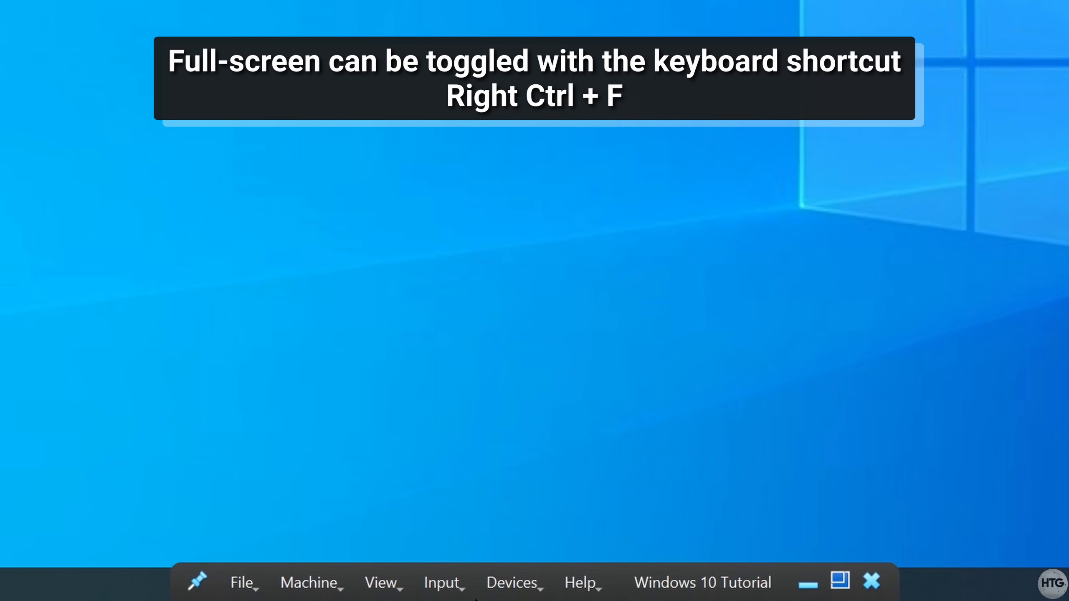
click(399, 591)
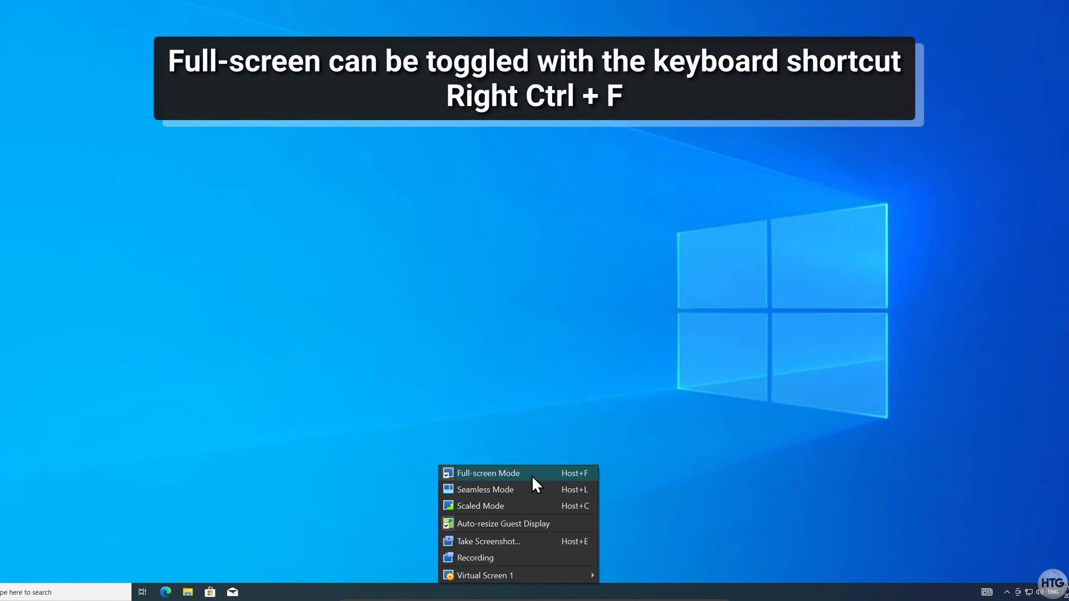
click(505, 364)
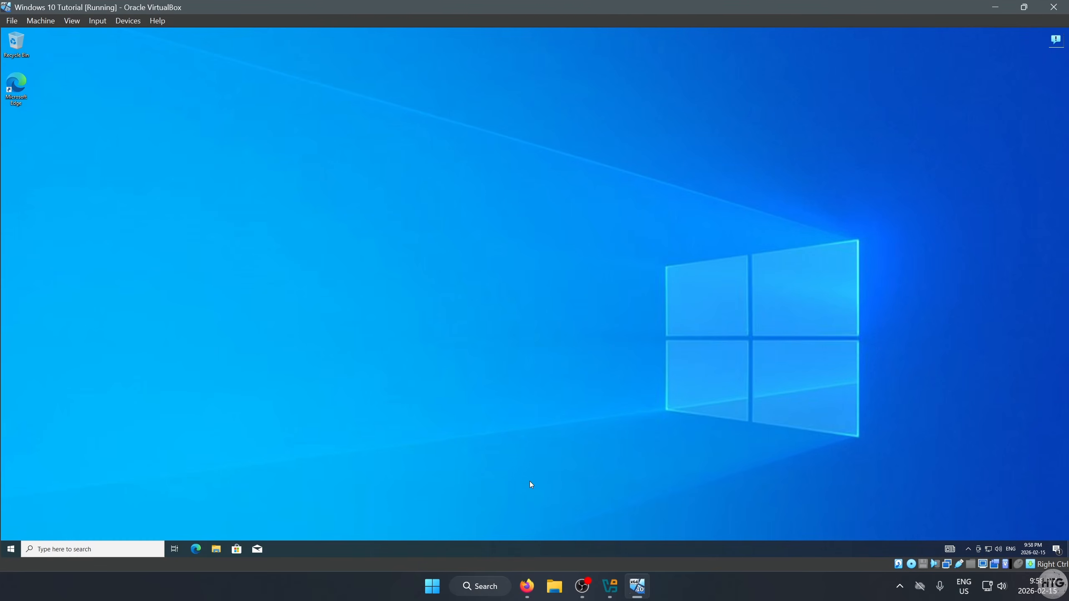
- Eject CD Drive (D:) from This PC, then open Start > Power to show Shut down and Restart
click(322, 544)
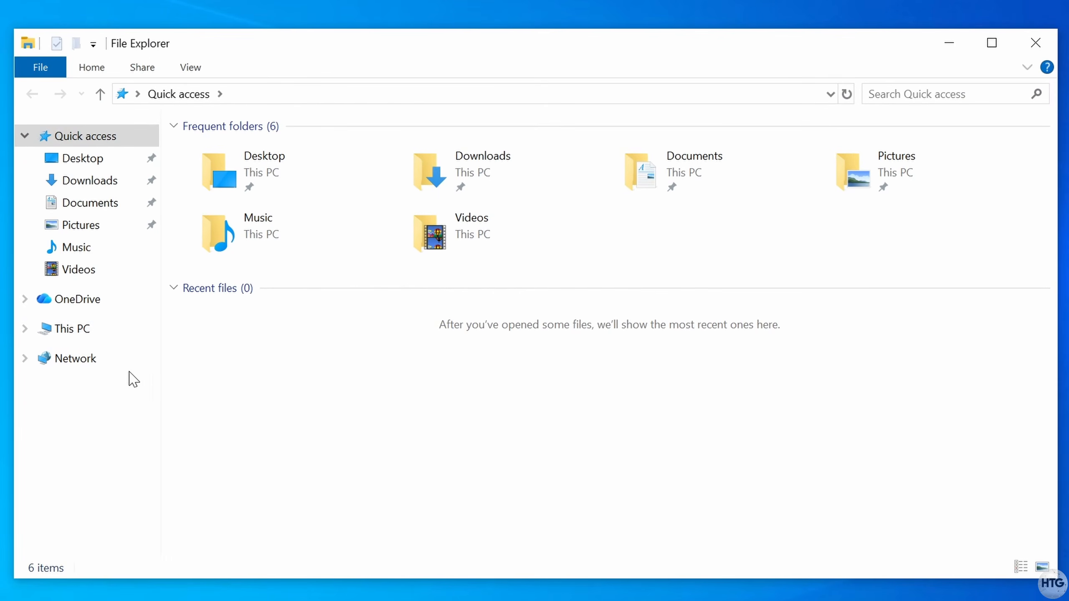
click(105, 331)
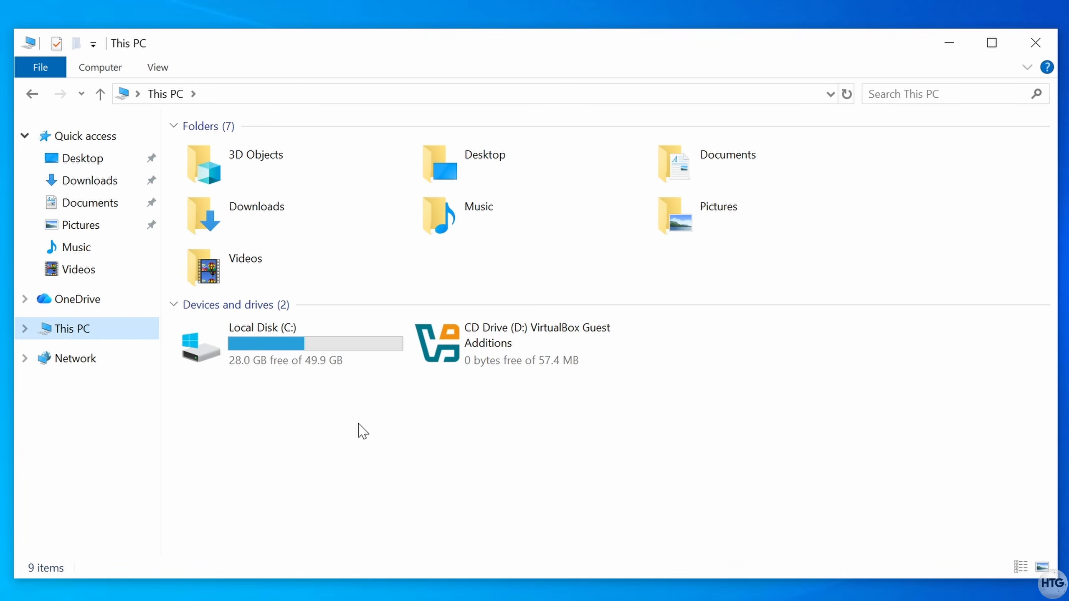
click(494, 352)
right_click(497, 348)
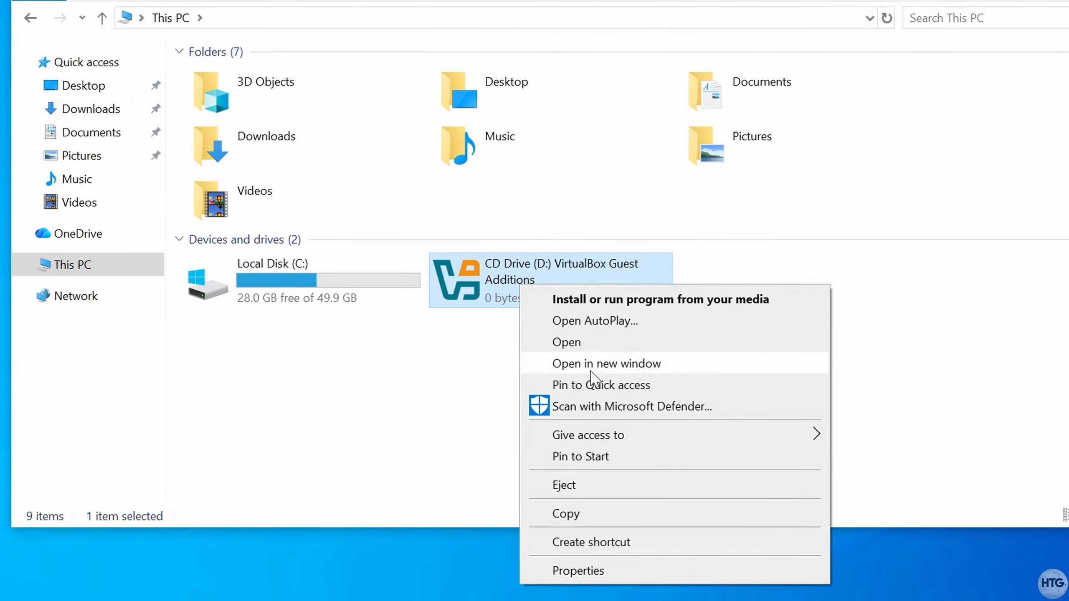
click(600, 484)
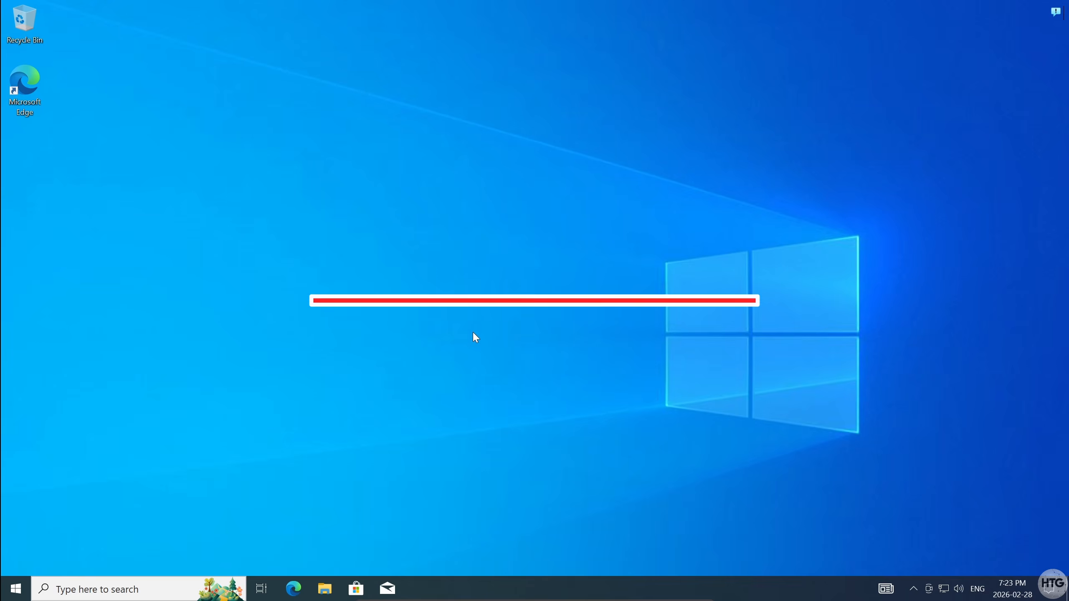
click(16, 588)
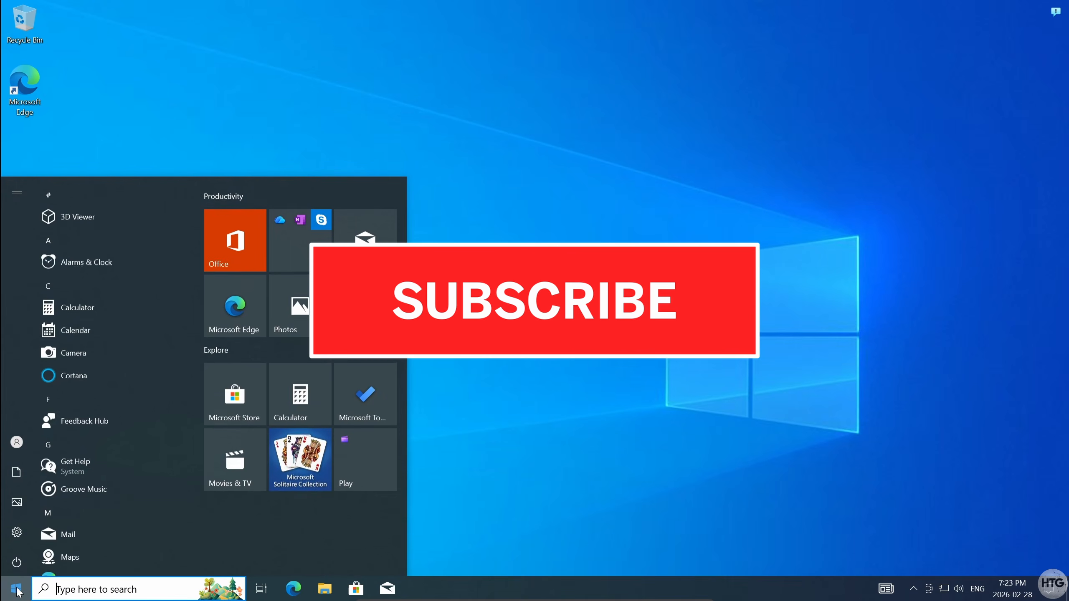
click(16, 562)
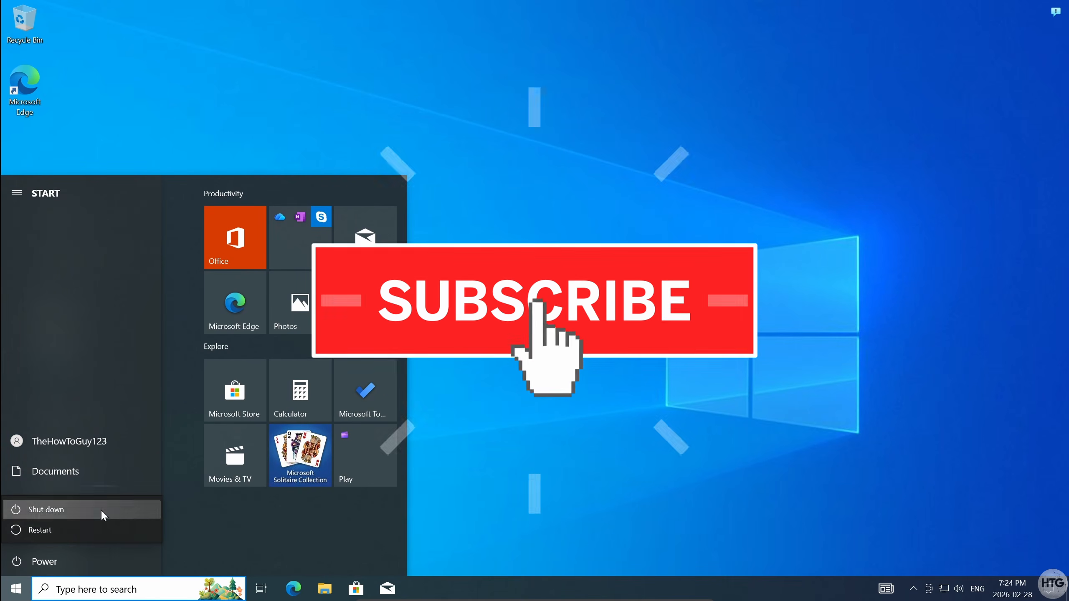